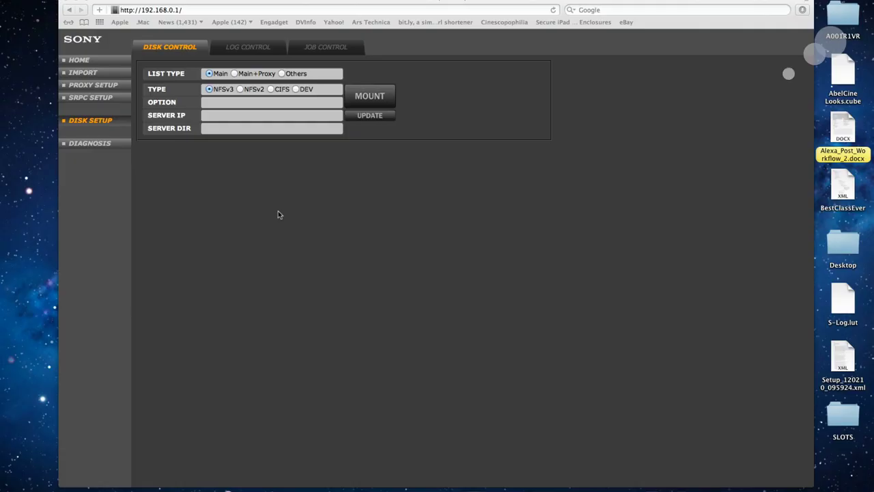
- Select the sunset clip FILE00000021 from the home list, then return to Disk Setup
{"action": "left_click", "coordinate": [79, 61]}
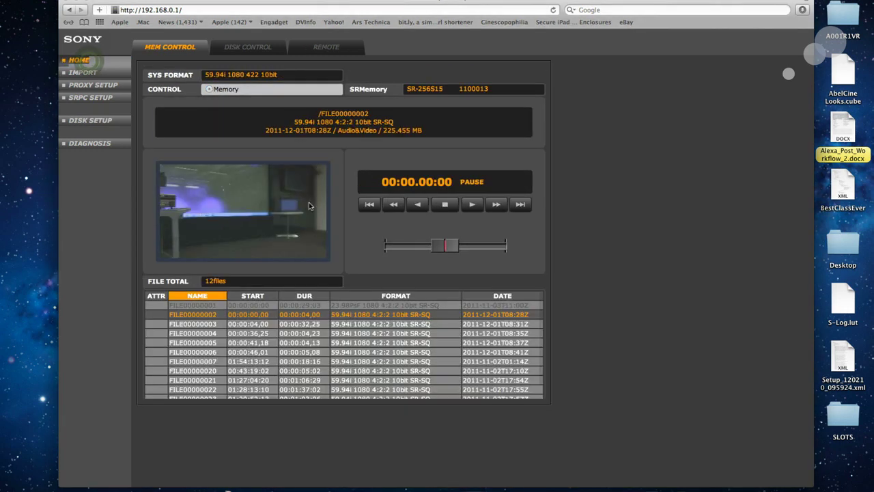
{"action": "left_click", "coordinate": [193, 379]}
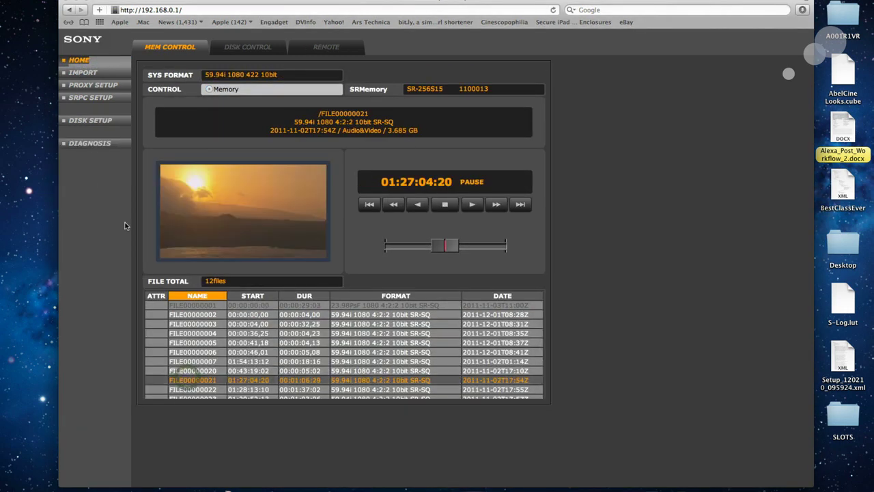
{"action": "left_click", "coordinate": [90, 120]}
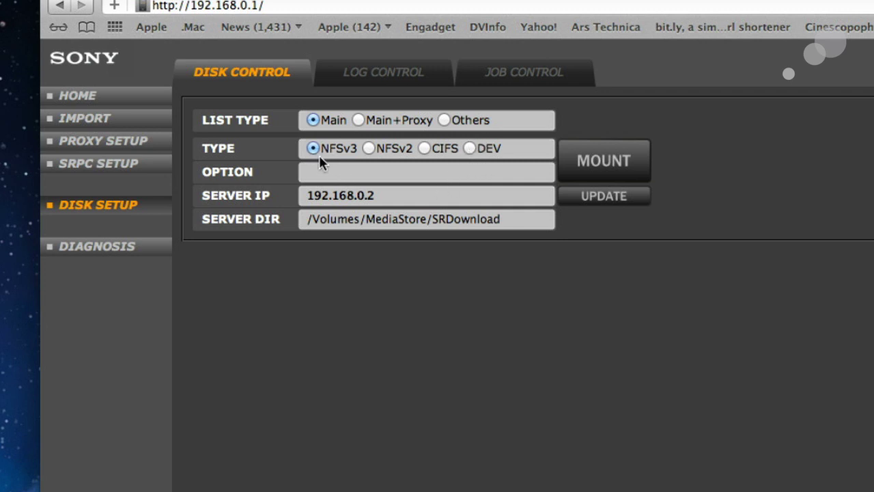
{"action": "left_click", "coordinate": [385, 196]}
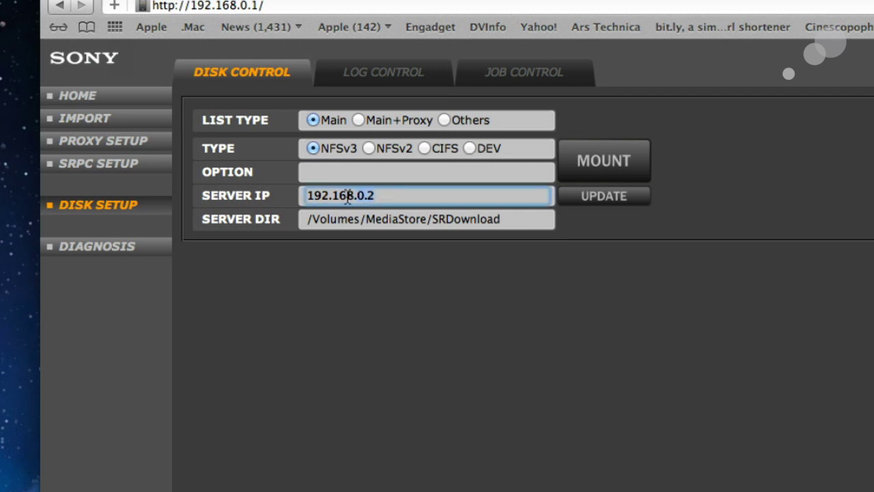
{"action": "left_click", "coordinate": [426, 216]}
{"action": "triple_click", "coordinate": [426, 213]}
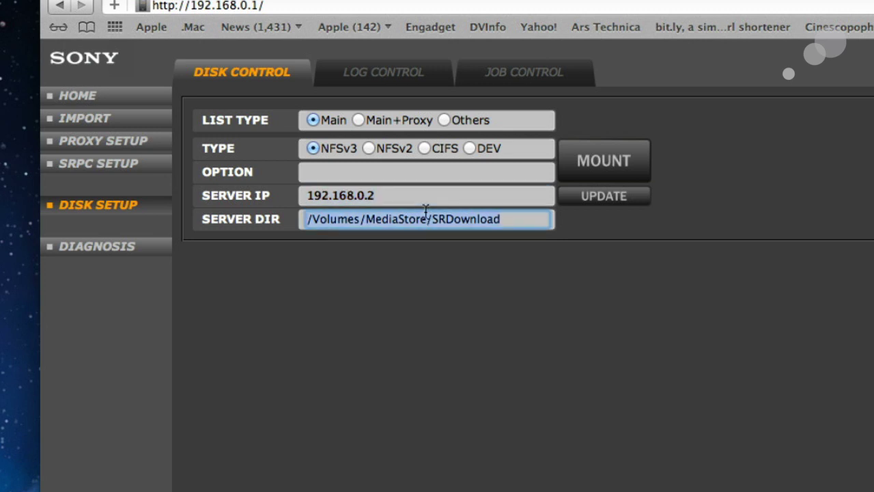
{"action": "triple_click", "coordinate": [400, 199]}
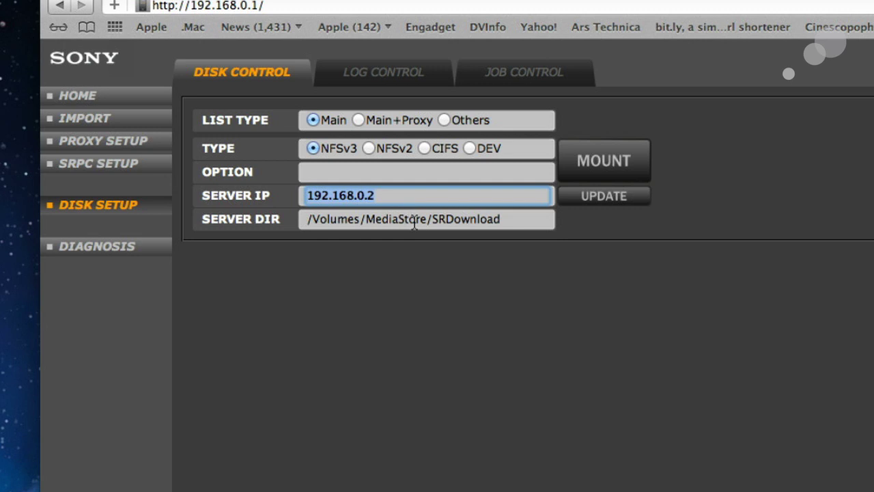
{"action": "left_click", "coordinate": [577, 176]}
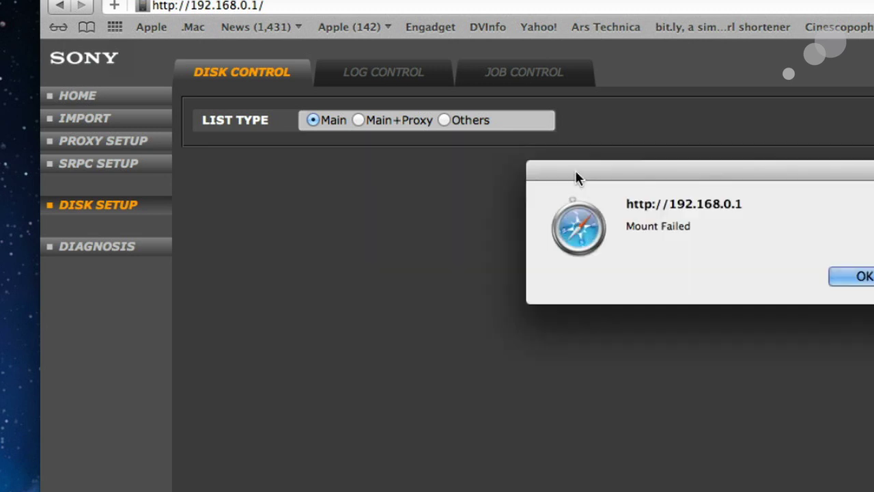
{"action": "left_click", "coordinate": [834, 275]}
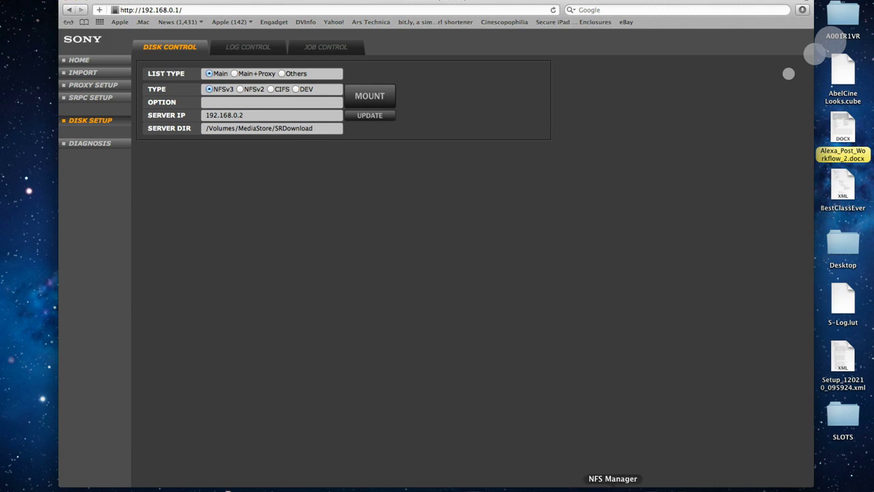
- Open NFS Manager for the local computer and move its window up and left
{"action": "left_click", "coordinate": [613, 487]}
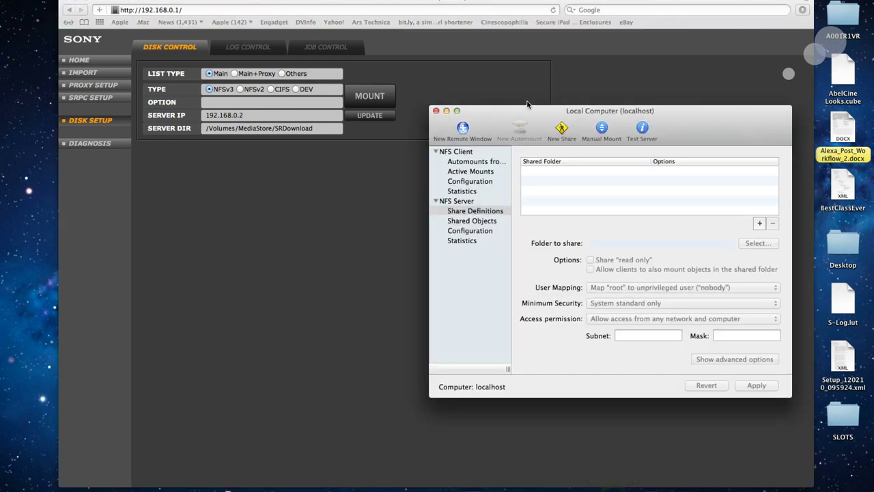
{"action": "left_click_drag", "start_coordinate": [535, 113], "coordinate": [463, 83]}
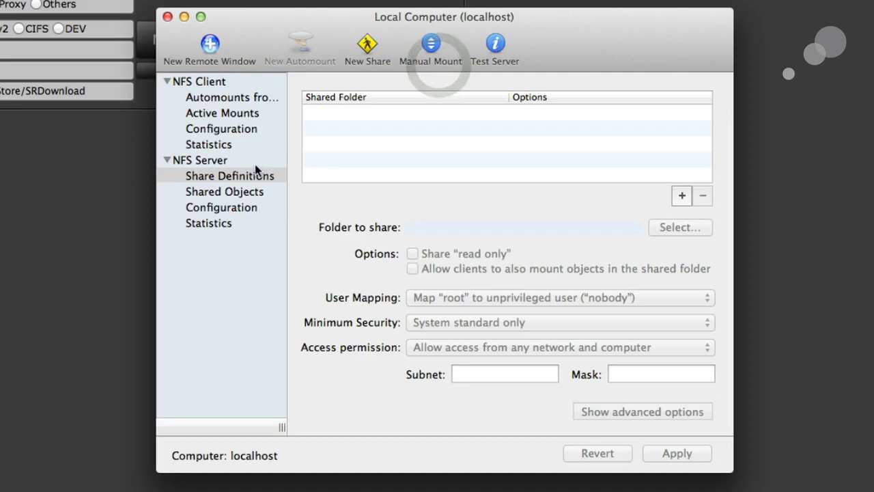
{"action": "left_click_drag", "start_coordinate": [302, 20], "coordinate": [233, 17]}
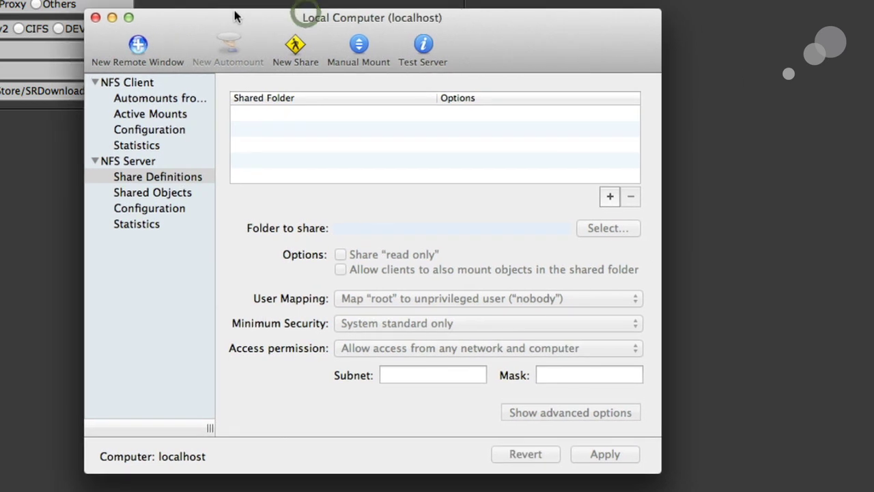
- Add a new NFS Server share definition and select the new /Users entry
{"action": "left_click", "coordinate": [181, 179]}
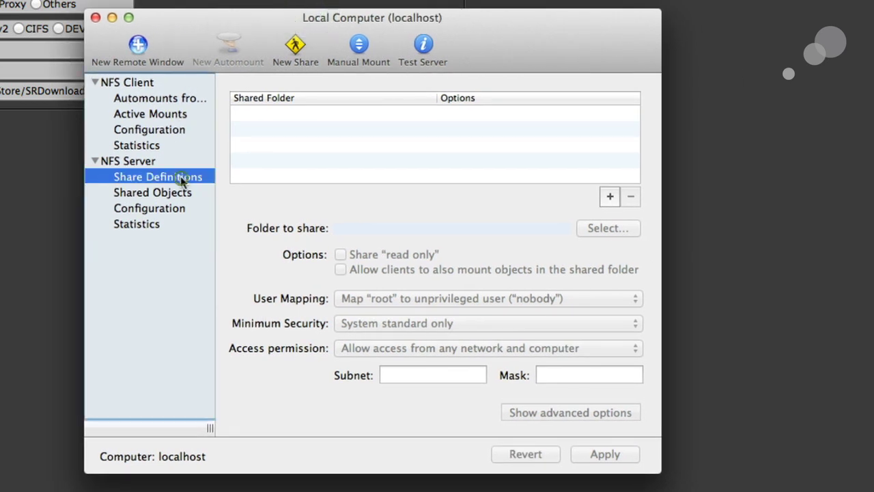
{"action": "left_click", "coordinate": [611, 202]}
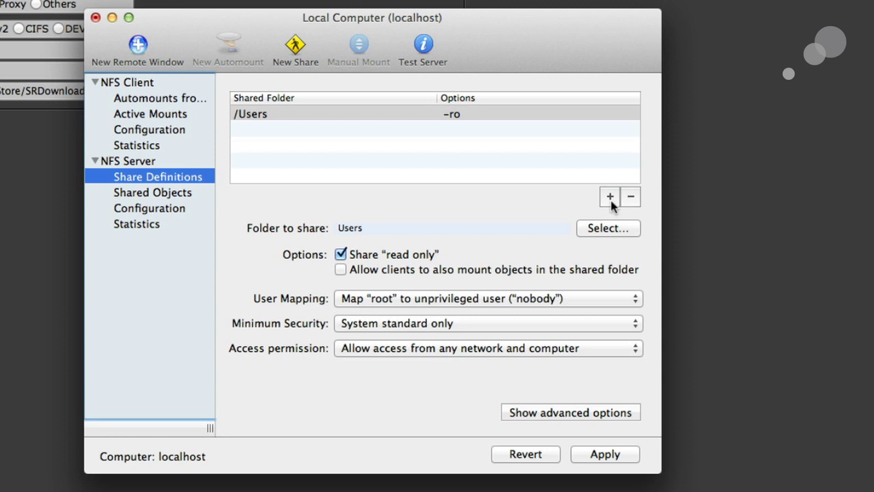
{"action": "left_click", "coordinate": [397, 114]}
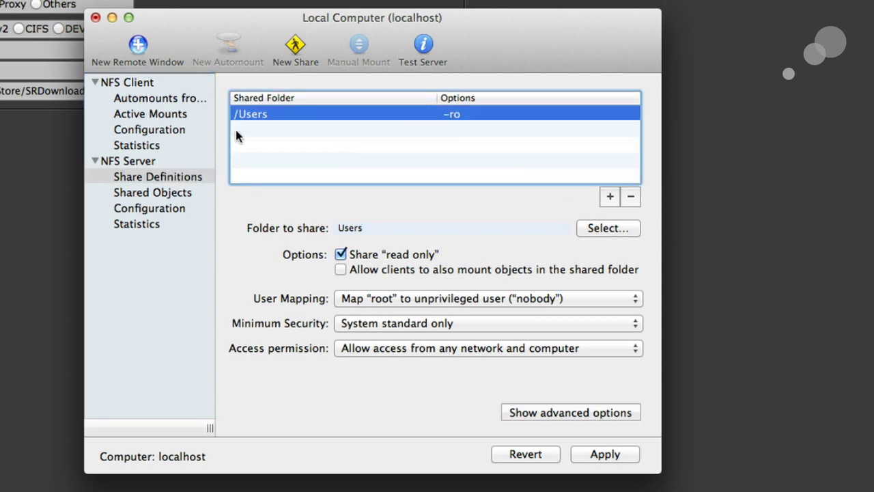
- Change the shared folder to MediaStore's SRDownload folder
{"action": "left_click", "coordinate": [607, 228]}
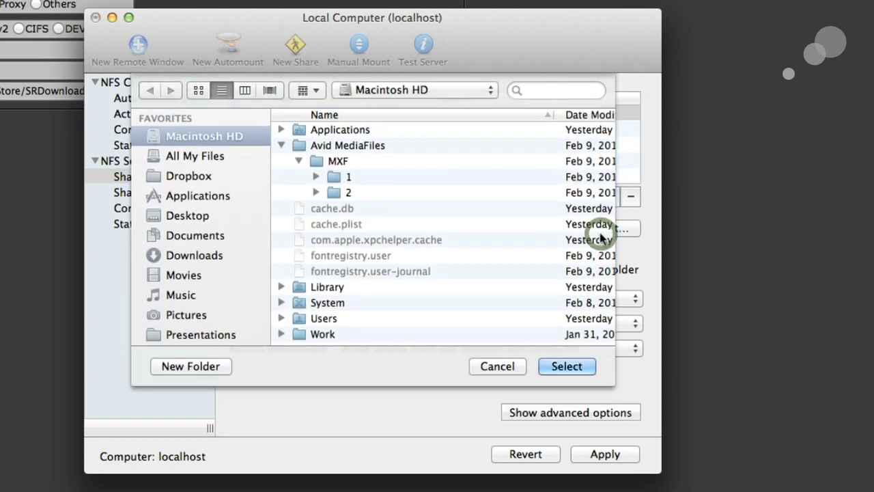
{"action": "scroll", "coordinate": [154, 262], "scroll_direction": "down", "scroll_amount": 5}
{"action": "left_click", "coordinate": [180, 340]}
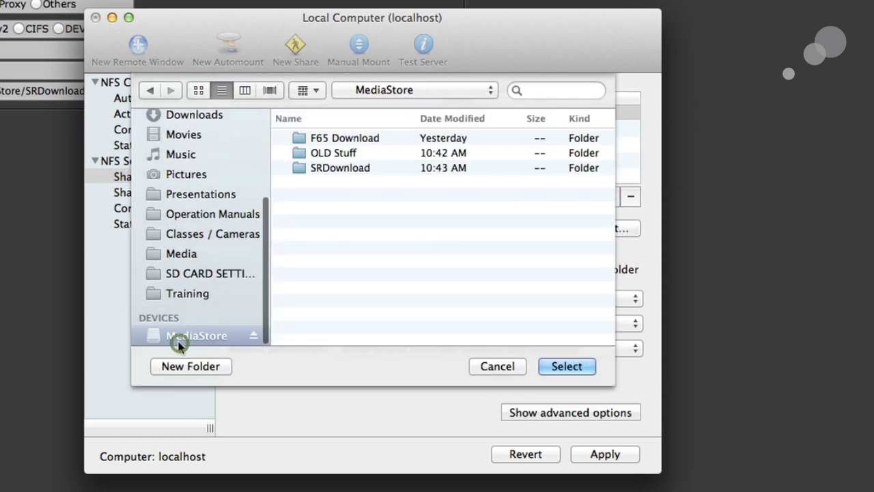
{"action": "left_click", "coordinate": [345, 170]}
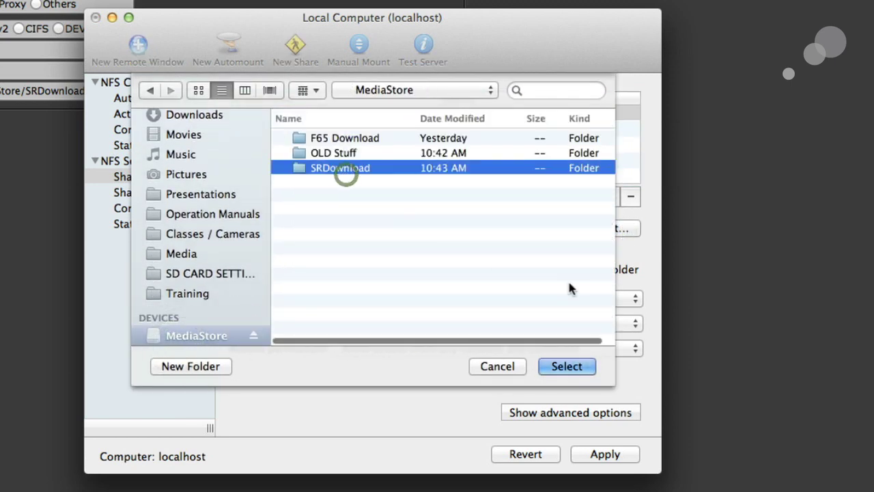
{"action": "left_click", "coordinate": [568, 367]}
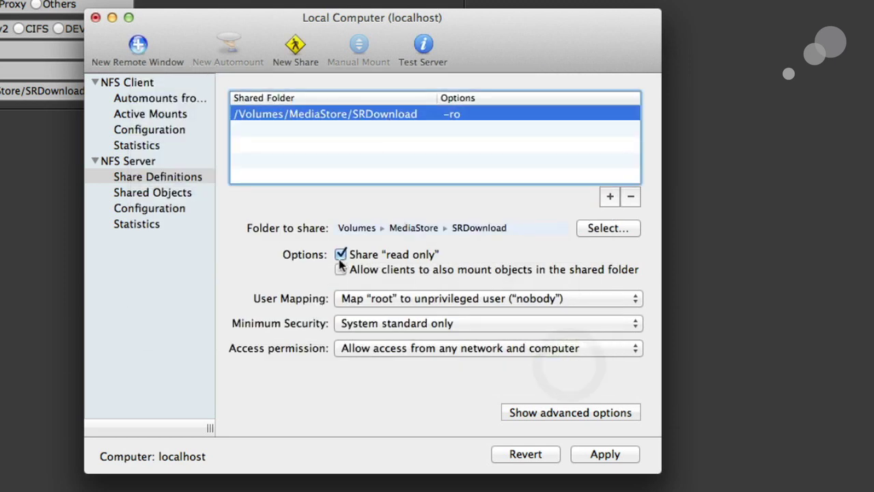
- Make the share writable, allow subfolder mounting, and use customized user mapping
{"action": "left_click", "coordinate": [340, 256]}
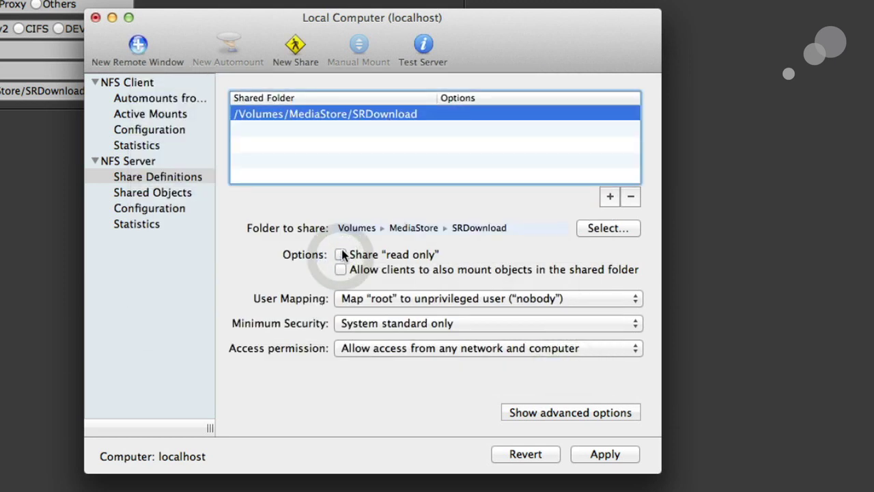
{"action": "left_click", "coordinate": [341, 270]}
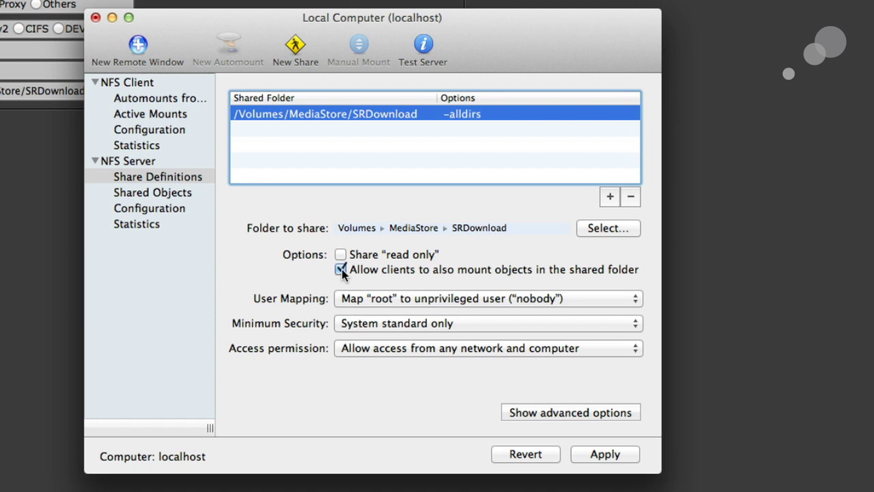
{"action": "left_click", "coordinate": [354, 304]}
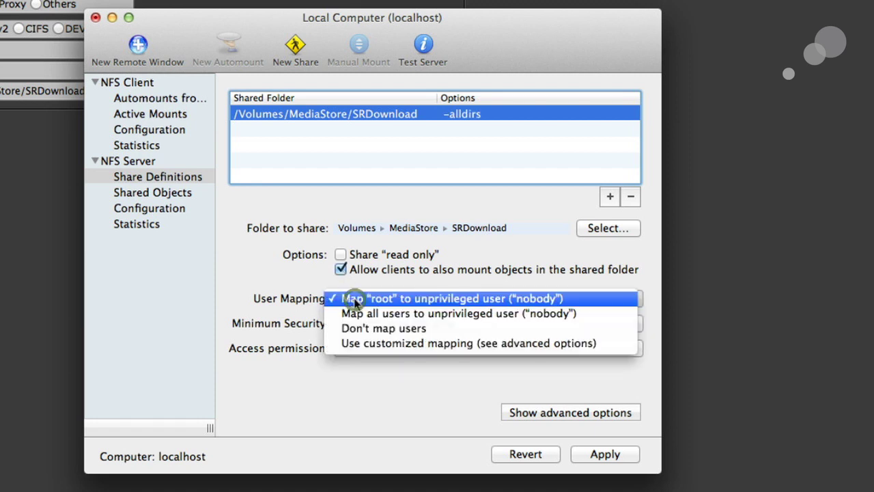
{"action": "left_click", "coordinate": [379, 347]}
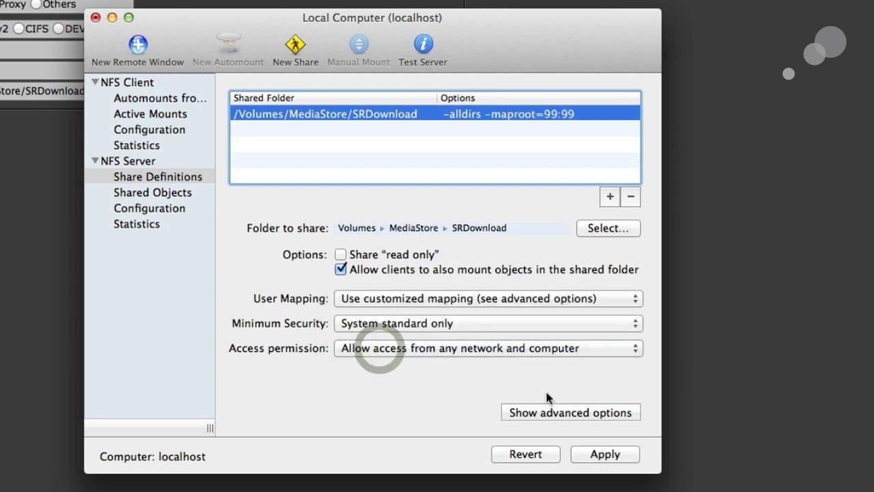
{"action": "left_click", "coordinate": [553, 414]}
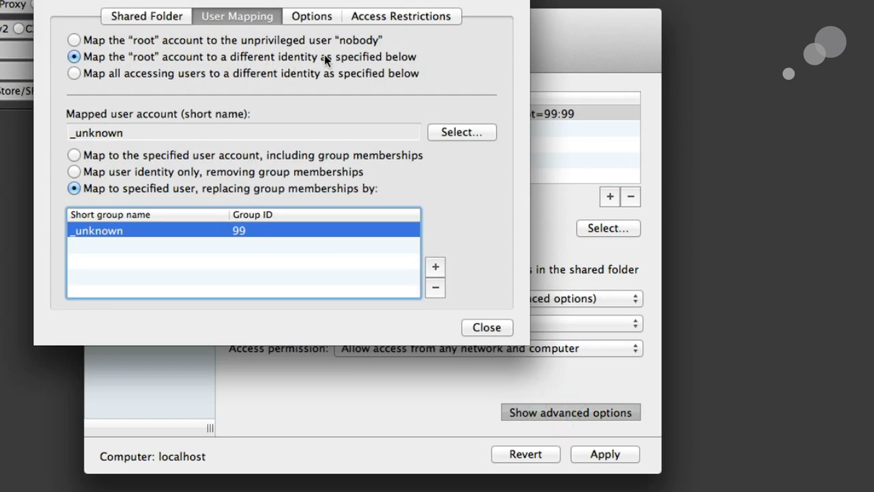
- Map root to the local user's personal account in advanced user mapping
{"action": "left_click", "coordinate": [459, 132]}
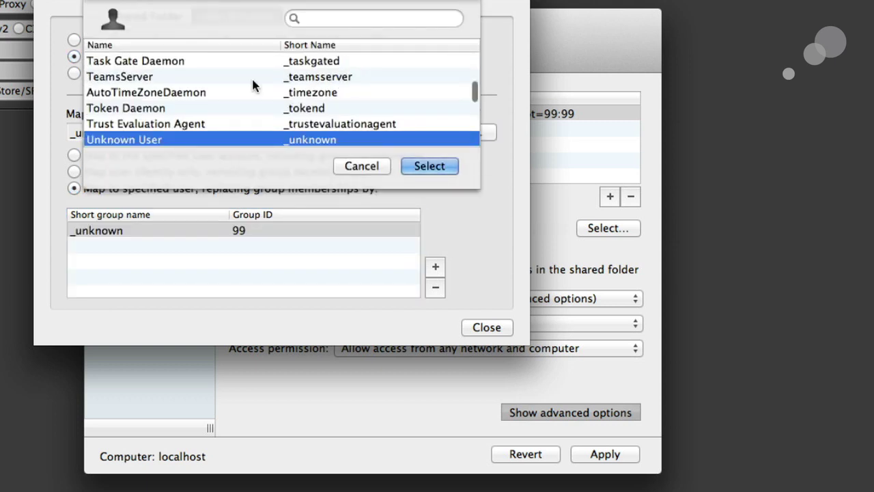
{"action": "scroll", "coordinate": [239, 85], "scroll_direction": "down", "scroll_amount": 8}
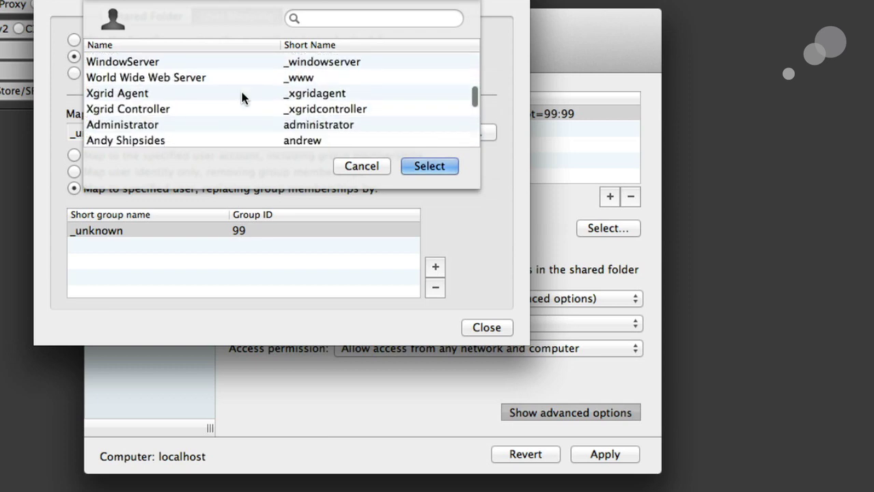
{"action": "left_click", "coordinate": [214, 89]}
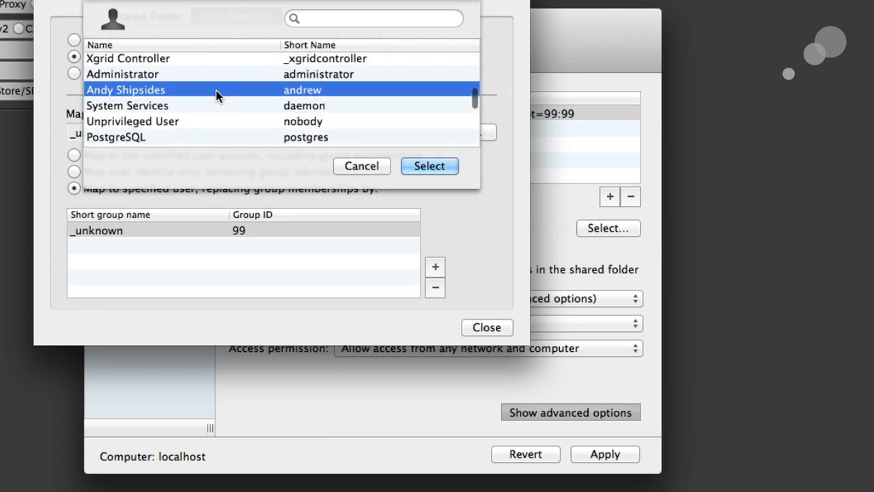
{"action": "left_click", "coordinate": [407, 166]}
{"action": "left_click", "coordinate": [480, 327]}
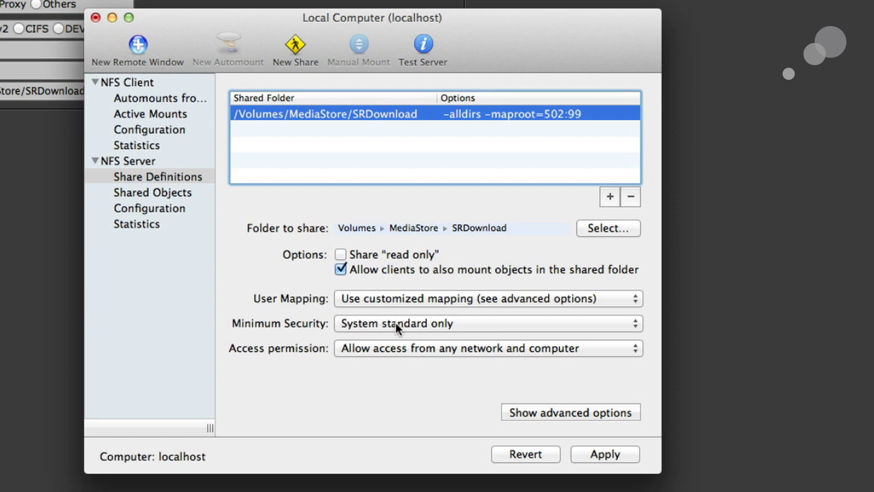
- Apply the share definition as -alldirs -maproot=502:99 and dismiss the Demo Mode reminder
{"action": "left_click", "coordinate": [530, 414]}
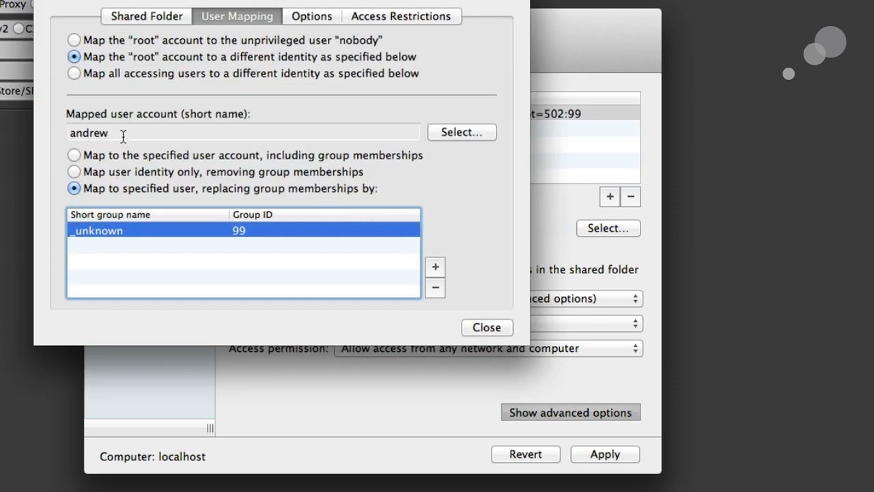
{"action": "left_click", "coordinate": [498, 332]}
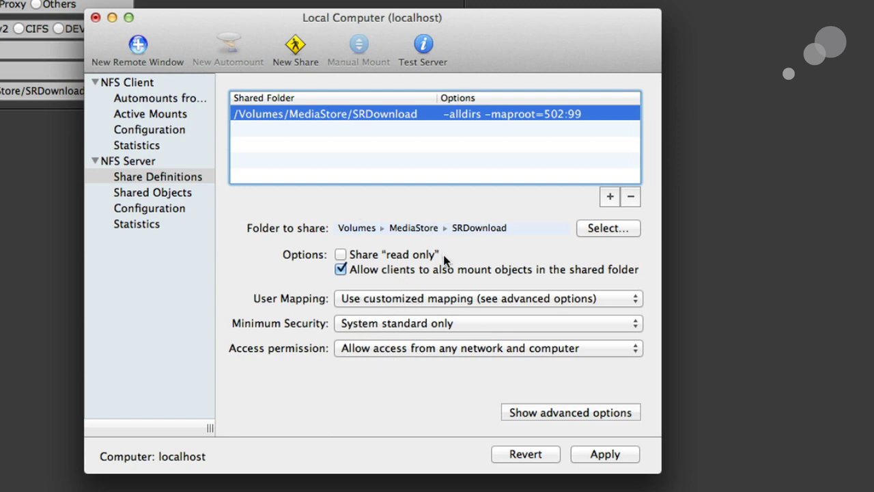
{"action": "left_click", "coordinate": [605, 454]}
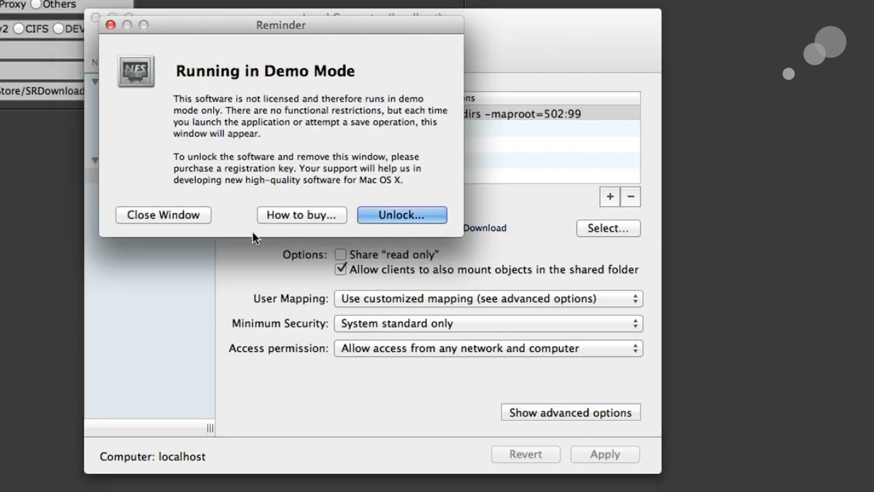
{"action": "left_click", "coordinate": [177, 215]}
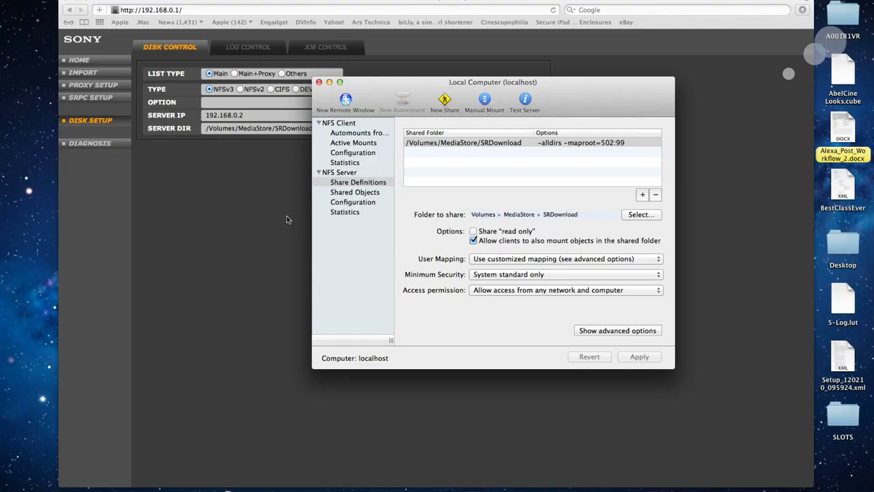
{"action": "left_click", "coordinate": [287, 214]}
- Enter 192.168.0.2 as the Server IP on the Disk Setup page
{"action": "left_click", "coordinate": [268, 116]}
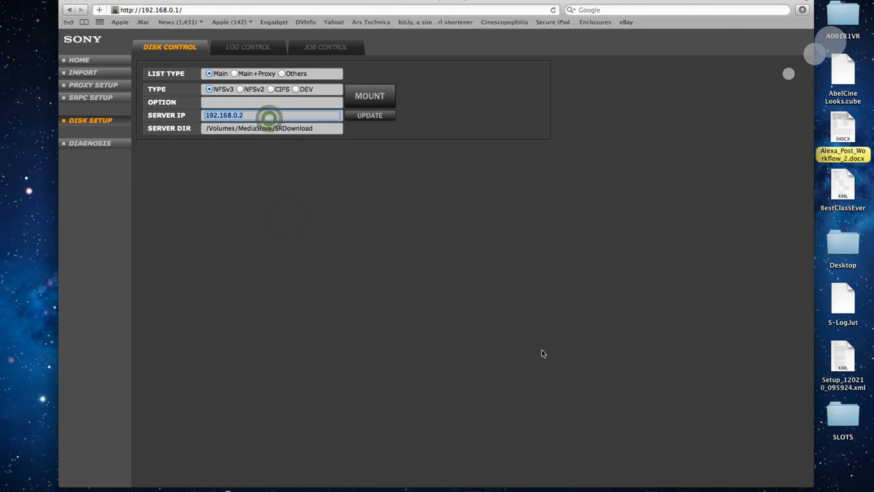
{"action": "left_click", "coordinate": [601, 481]}
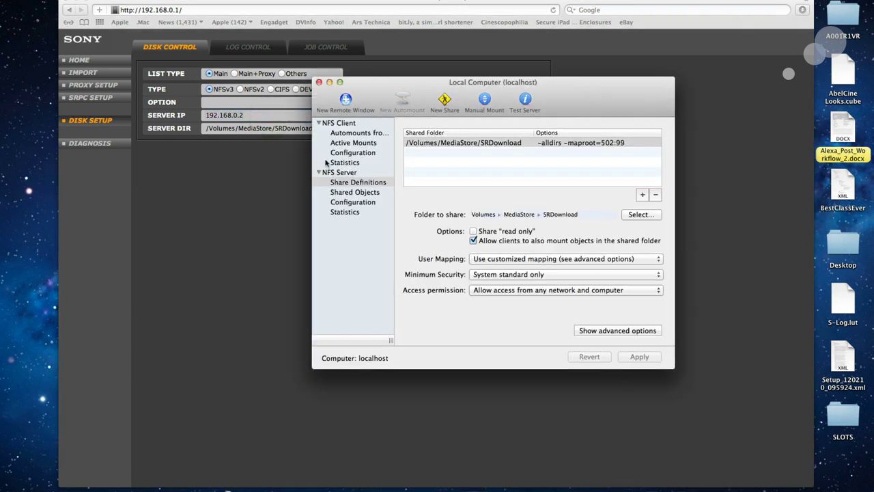
{"action": "left_click", "coordinate": [175, 226]}
{"action": "left_click", "coordinate": [262, 114]}
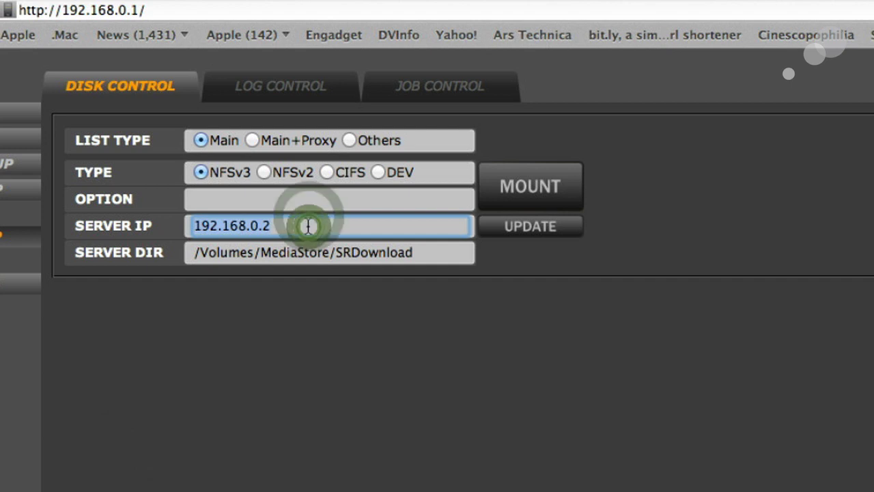
{"action": "type", "text": "192.168"}
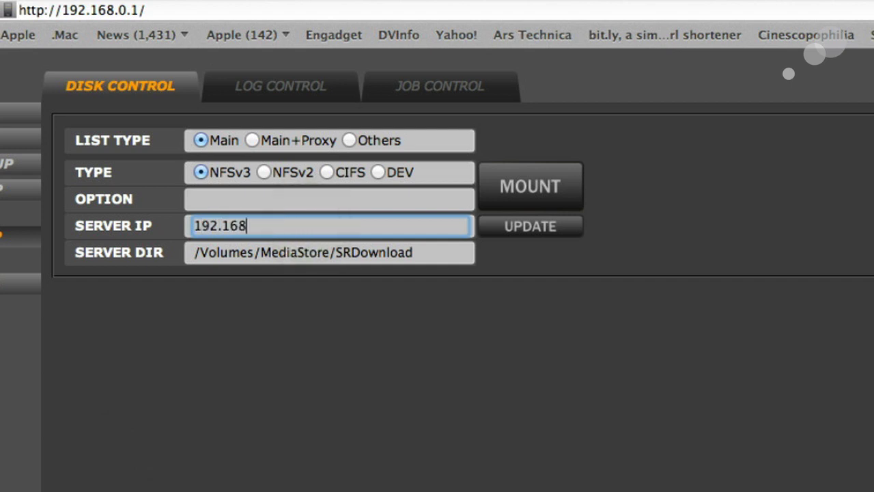
{"action": "type", "text": ".0.2"}
{"action": "key", "text": "Tab"}
- Enter /Volumes/MediaStore/SRDownload as Server DIR and mount the NFS share
{"action": "type", "text": "/"}
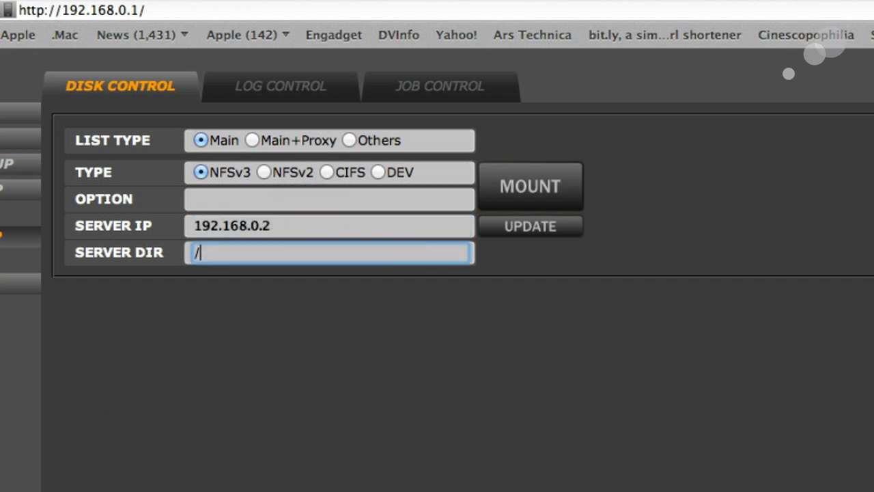
{"action": "key", "text": "super+Tab"}
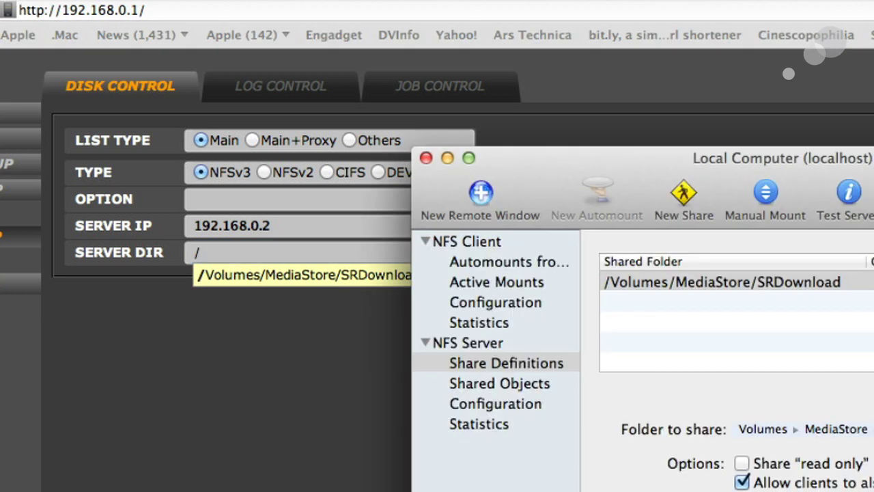
{"action": "left_click", "coordinate": [342, 252]}
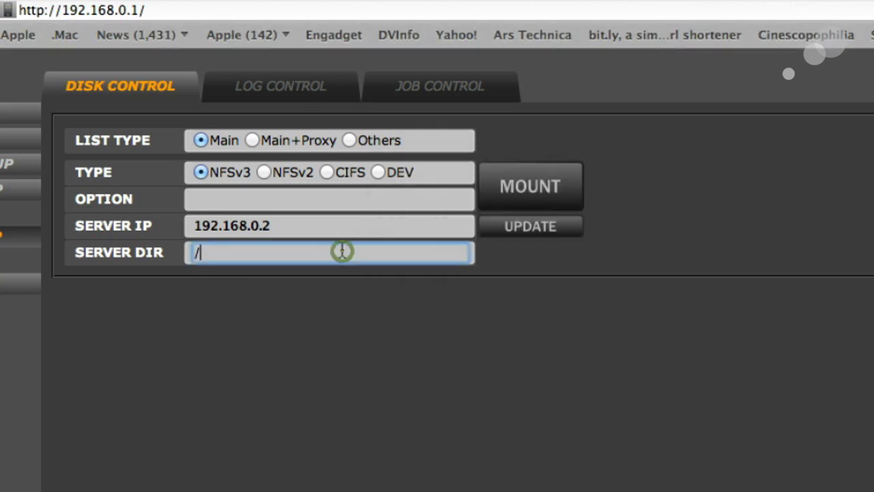
{"action": "type", "text": "Vol"}
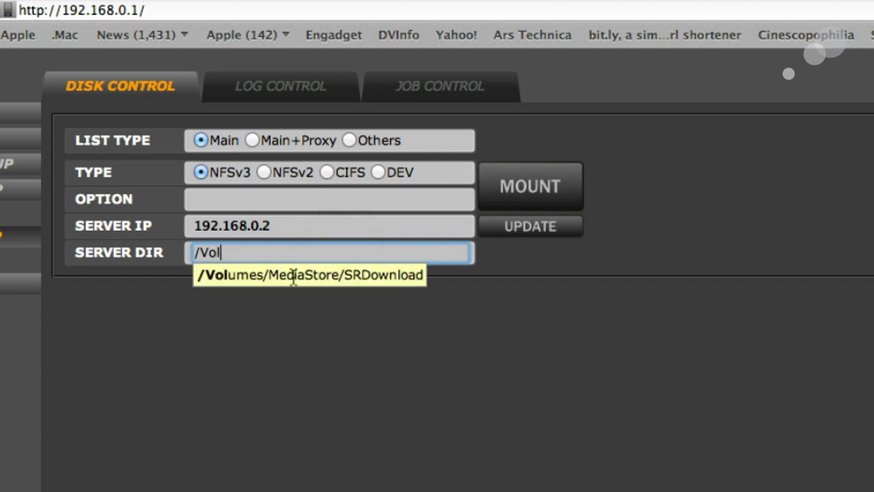
{"action": "left_click", "coordinate": [336, 278]}
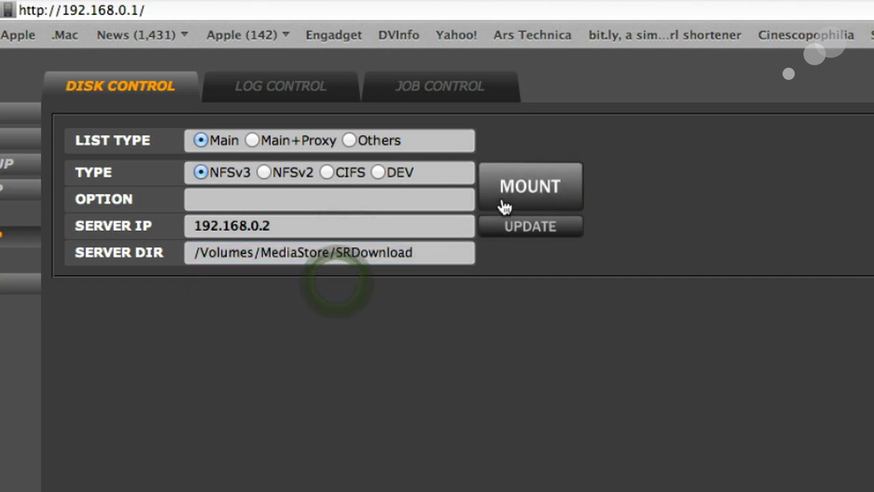
{"action": "left_click", "coordinate": [505, 207]}
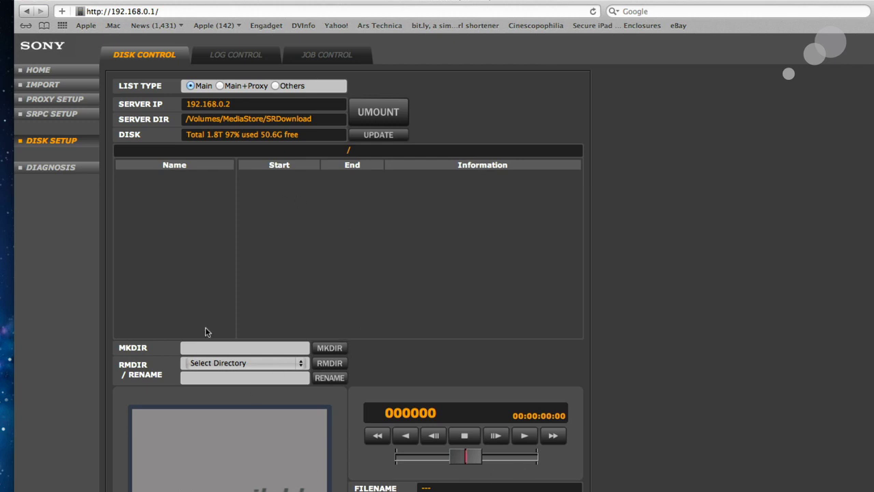
- Create a Card1Day1 folder on the mounted disk and open it
{"action": "left_click", "coordinate": [256, 347]}
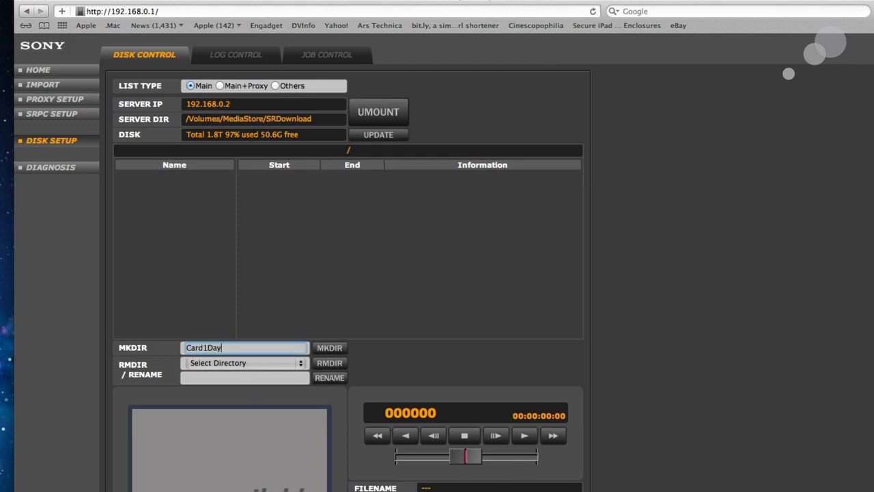
{"action": "left_click", "coordinate": [329, 348]}
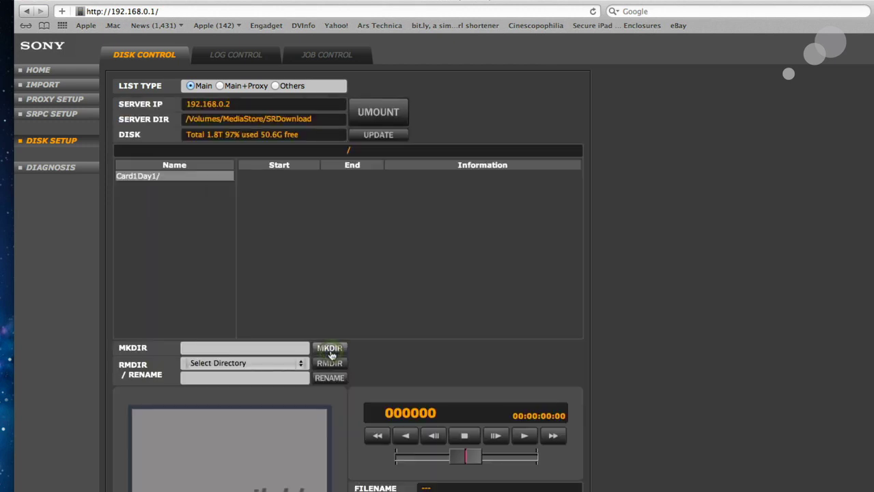
{"action": "left_click", "coordinate": [137, 174]}
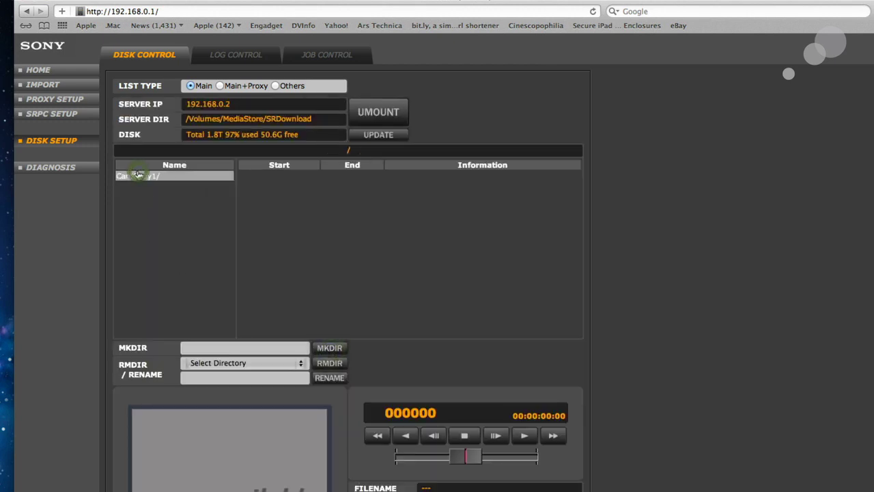
{"action": "double_click", "coordinate": [147, 176]}
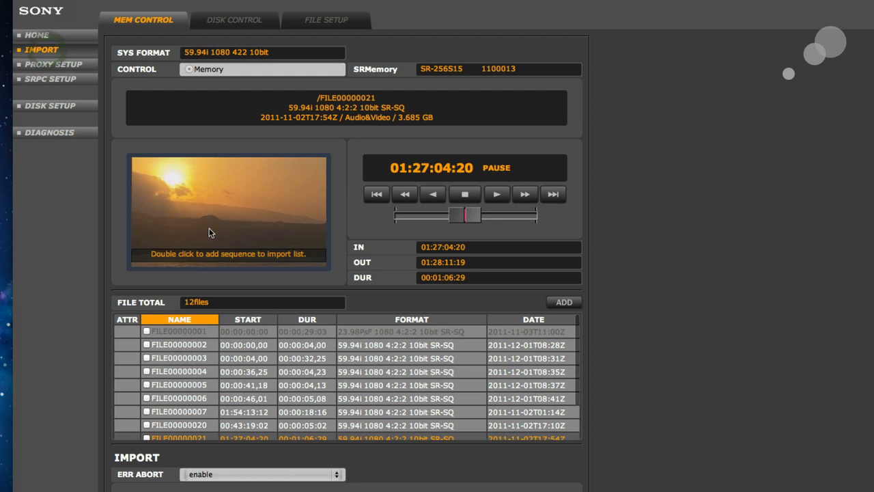
- Tick FILE00000021 and add it to the clip list
{"action": "scroll", "coordinate": [164, 367], "scroll_direction": "down", "scroll_amount": 5}
{"action": "left_click", "coordinate": [148, 375]}
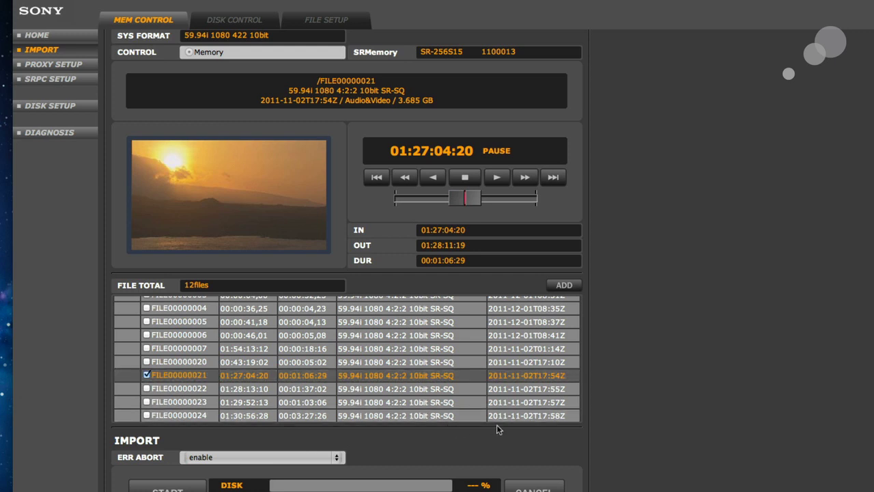
{"action": "left_click", "coordinate": [564, 284]}
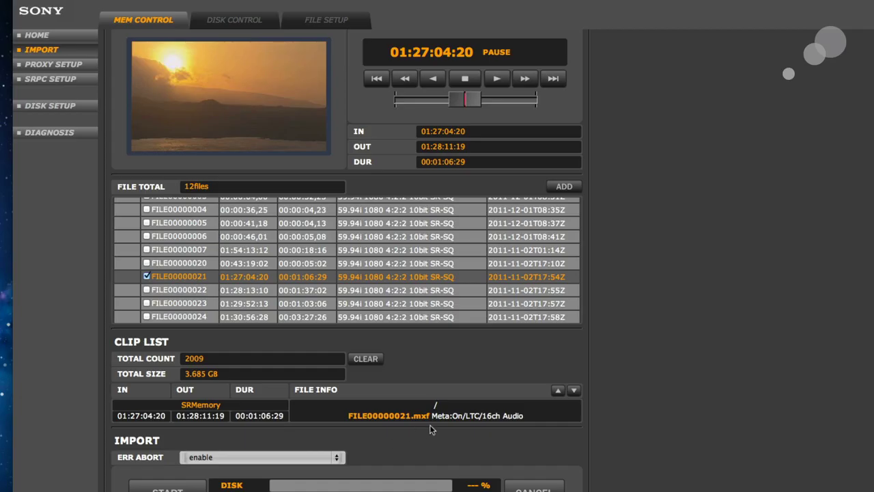
{"action": "scroll", "coordinate": [430, 429], "scroll_direction": "up", "scroll_amount": 3}
- Set the import file settings to 4-channel audio
{"action": "left_click", "coordinate": [304, 21]}
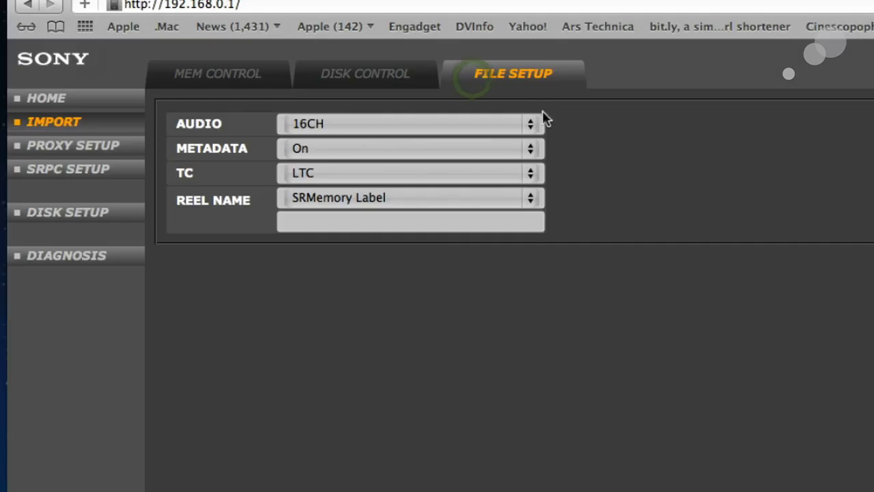
{"action": "left_click", "coordinate": [526, 121]}
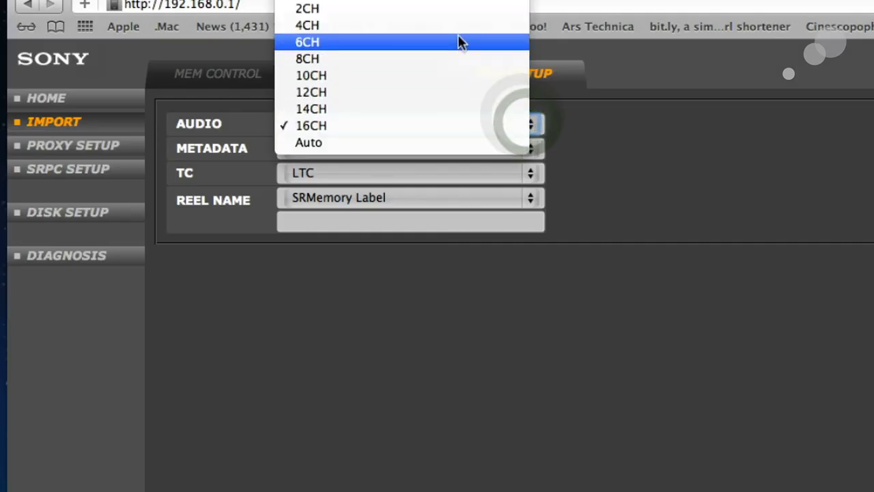
{"action": "left_click", "coordinate": [444, 24]}
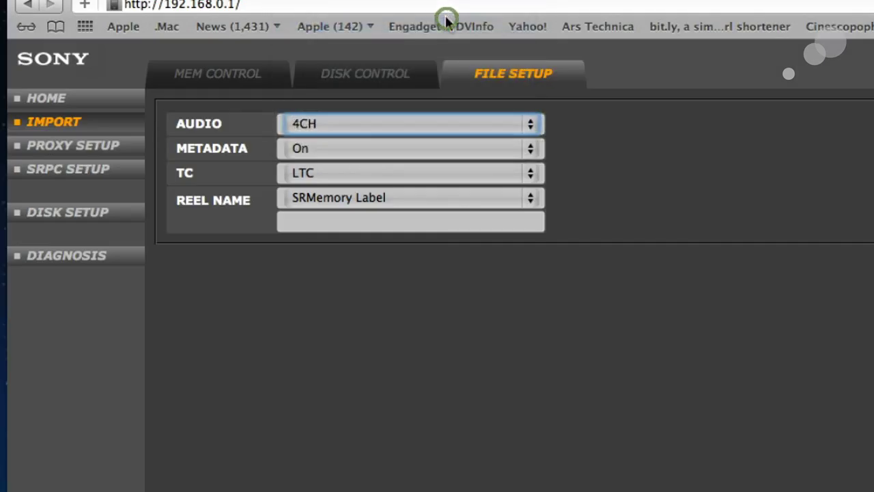
{"action": "left_click", "coordinate": [241, 88]}
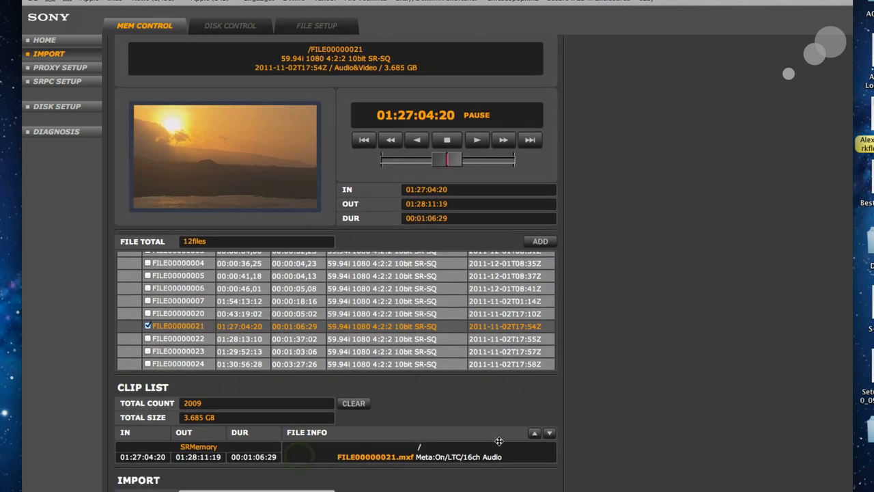
- Clear the clip list and re-add FILE00000021, bringing total size to 3.570 GB
{"action": "left_click", "coordinate": [359, 403]}
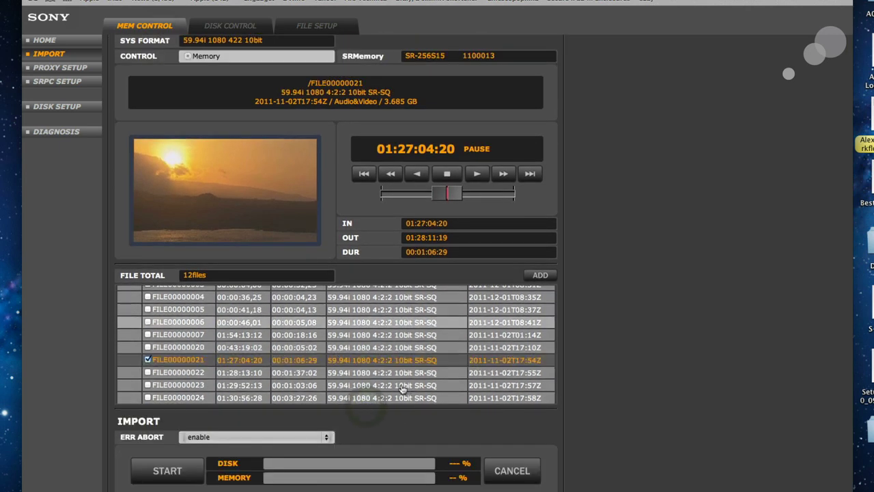
{"action": "left_click", "coordinate": [541, 277]}
{"action": "scroll", "coordinate": [543, 282], "scroll_direction": "down", "scroll_amount": 2}
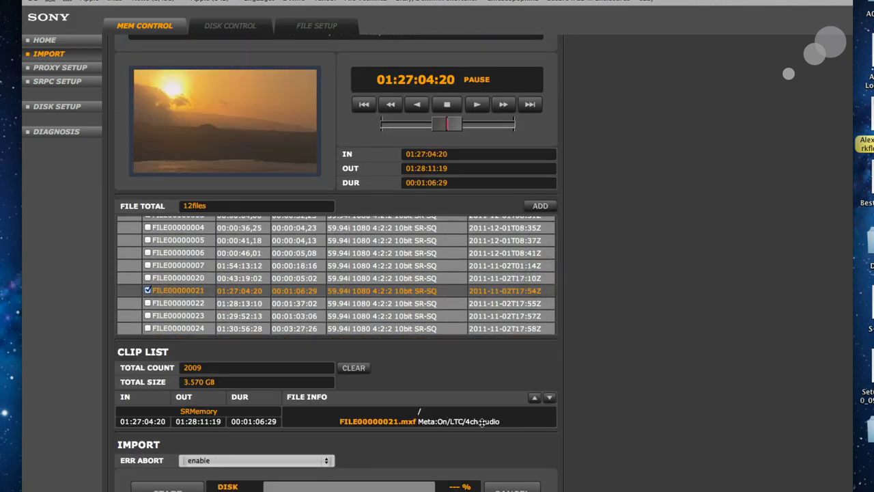
{"action": "scroll", "coordinate": [482, 421], "scroll_direction": "down", "scroll_amount": 1}
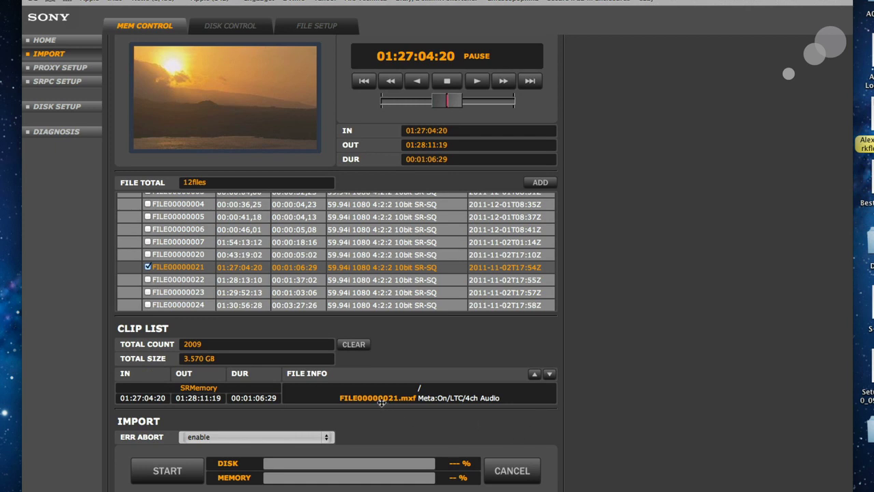
- Start importing FILE00000021 to disk, dismissing the 'SRPC is Busy' alert
{"action": "left_click", "coordinate": [172, 468]}
{"action": "left_click", "coordinate": [188, 470]}
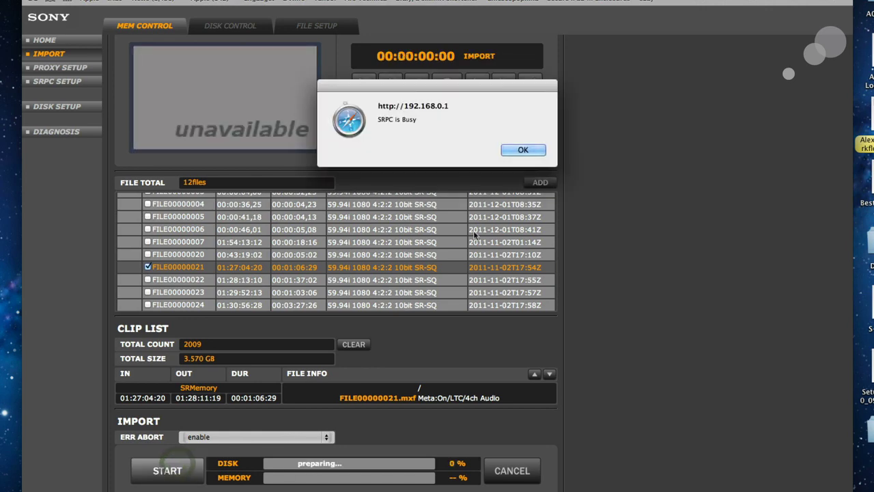
{"action": "left_click", "coordinate": [523, 150]}
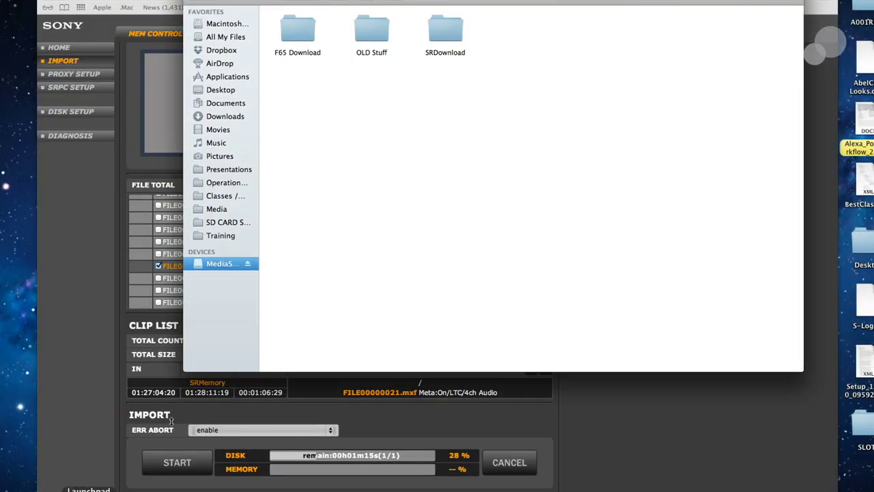
- In Finder, confirm FILE00000021.mxf arriving in SRDownload beside Card1Day1, then return to the browser
{"action": "double_click", "coordinate": [445, 30]}
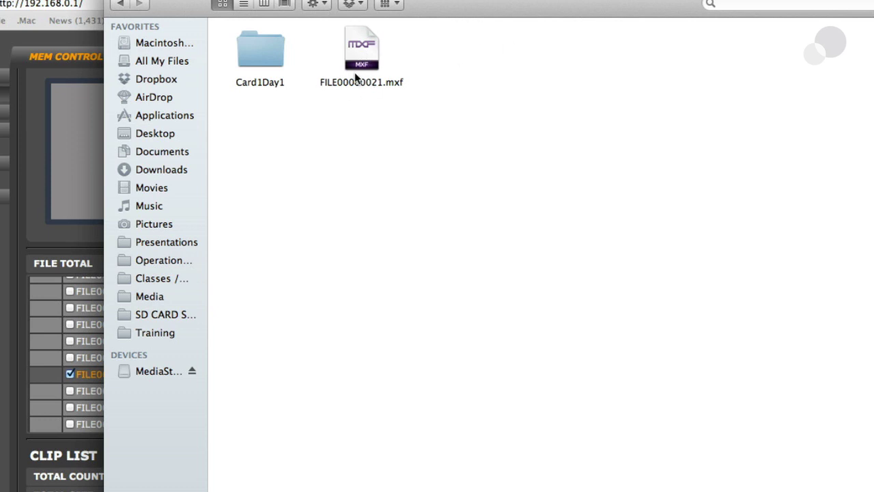
{"action": "double_click", "coordinate": [273, 65]}
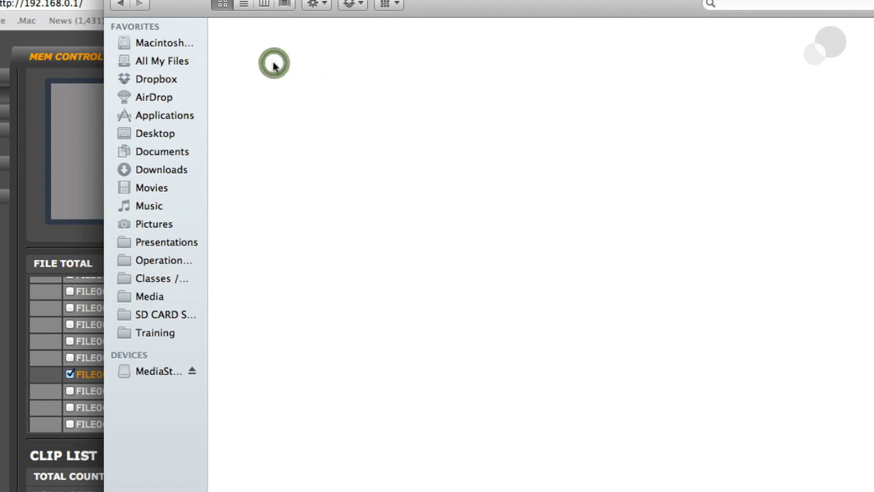
{"action": "left_click", "coordinate": [121, 4]}
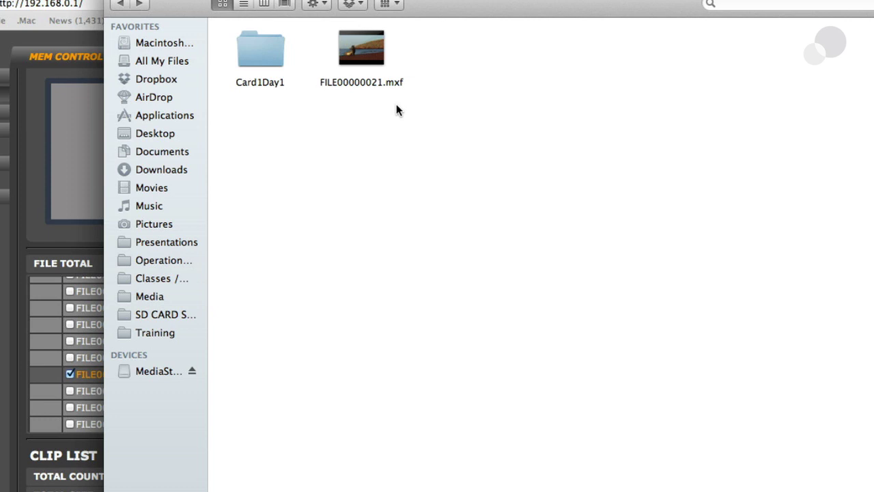
{"action": "mouse_move", "coordinate": [360, 55]}
{"action": "mouse_move", "coordinate": [374, 67]}
{"action": "left_click", "coordinate": [33, 415]}
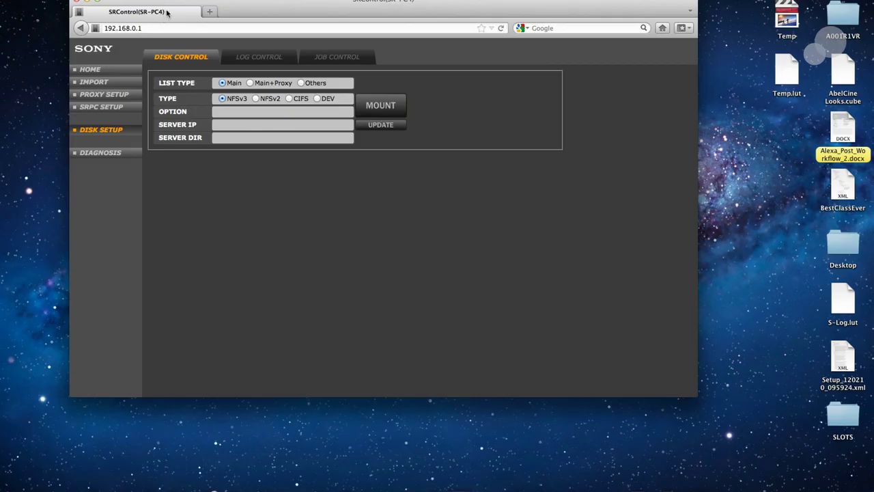
- Set Disk Control to DEV type, with device ATA ExternalRAID and node /dev/sda3 (1.819TB HFS)
{"action": "left_click_drag", "start_coordinate": [181, 3], "coordinate": [174, 42]}
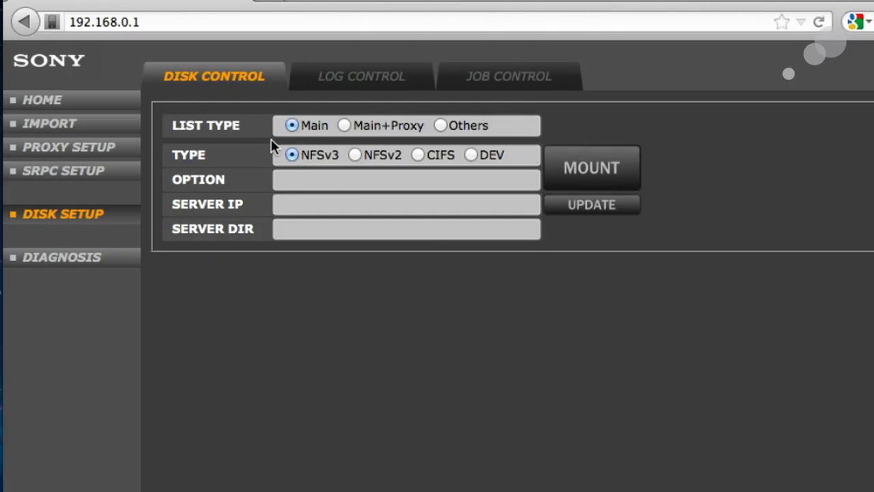
{"action": "left_click", "coordinate": [471, 155]}
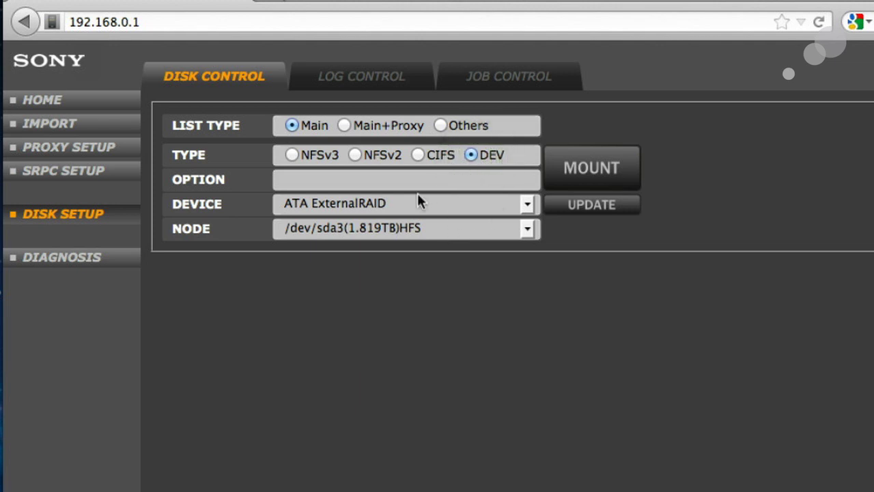
{"action": "left_click", "coordinate": [382, 204]}
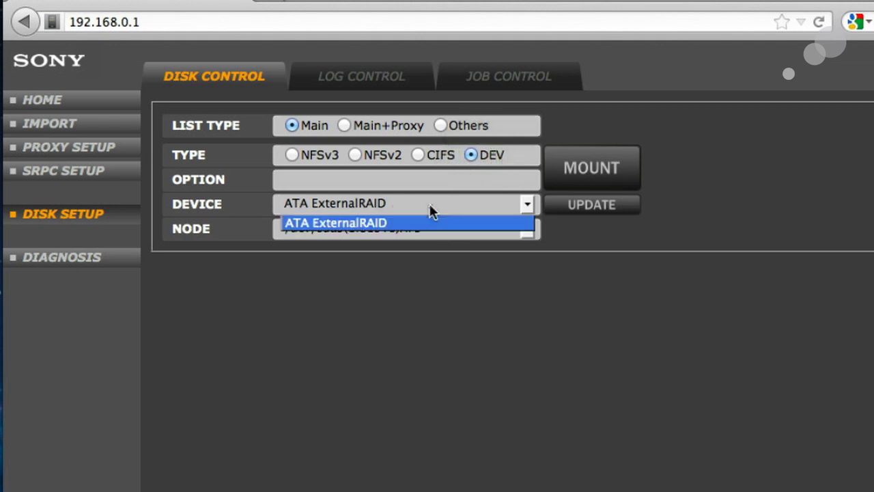
{"action": "left_click", "coordinate": [429, 203]}
{"action": "left_click", "coordinate": [443, 230]}
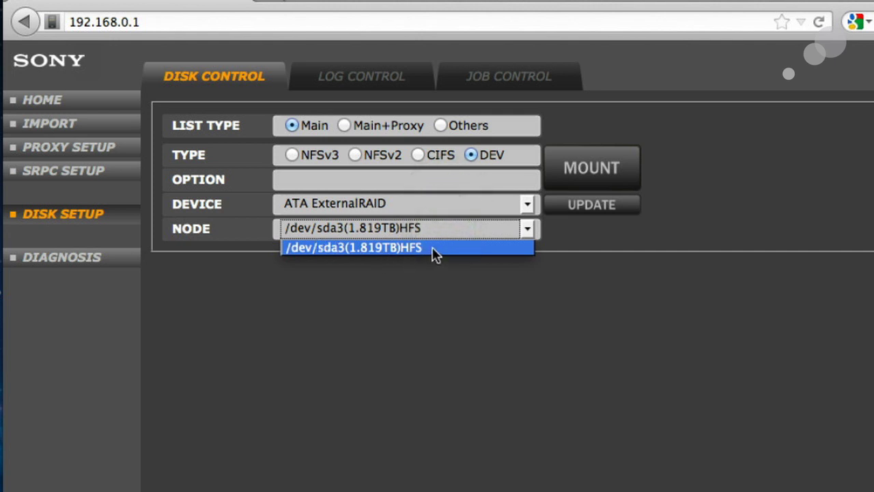
{"action": "left_click", "coordinate": [461, 309]}
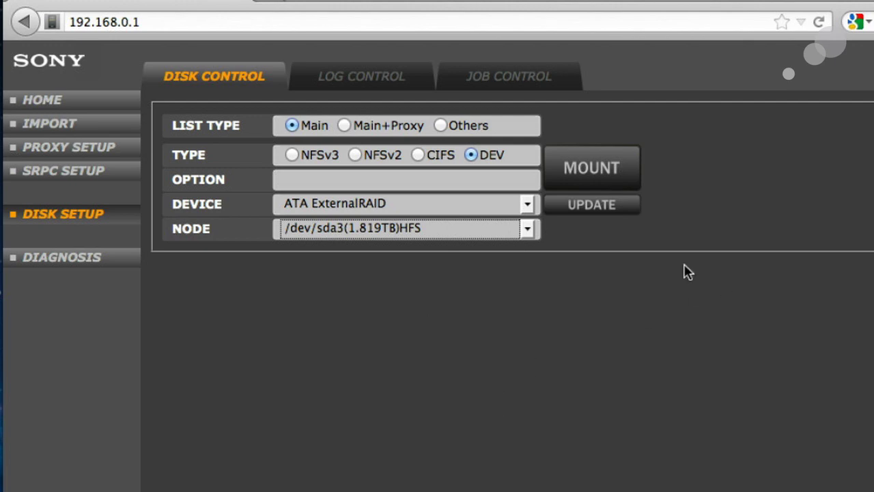
- Mount the ATA ExternalRAID disk, open SRDownload/Card1Day1, and return to the Import page
{"action": "left_click", "coordinate": [611, 190]}
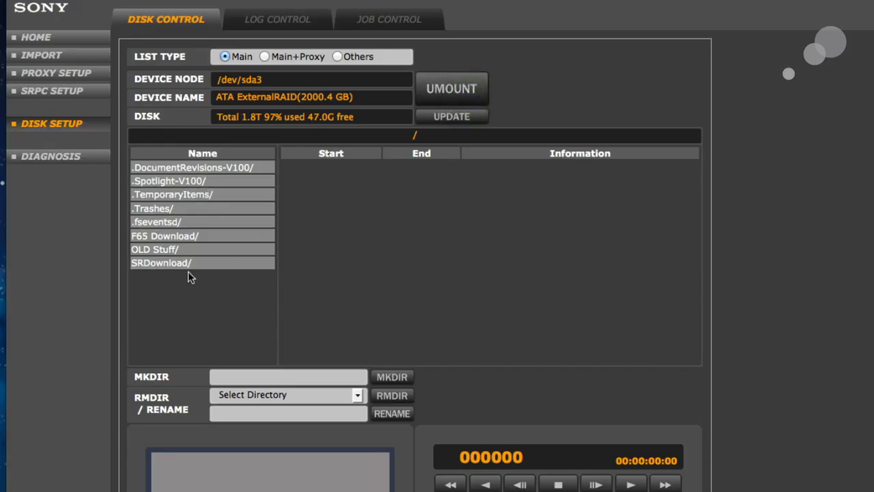
{"action": "double_click", "coordinate": [177, 266]}
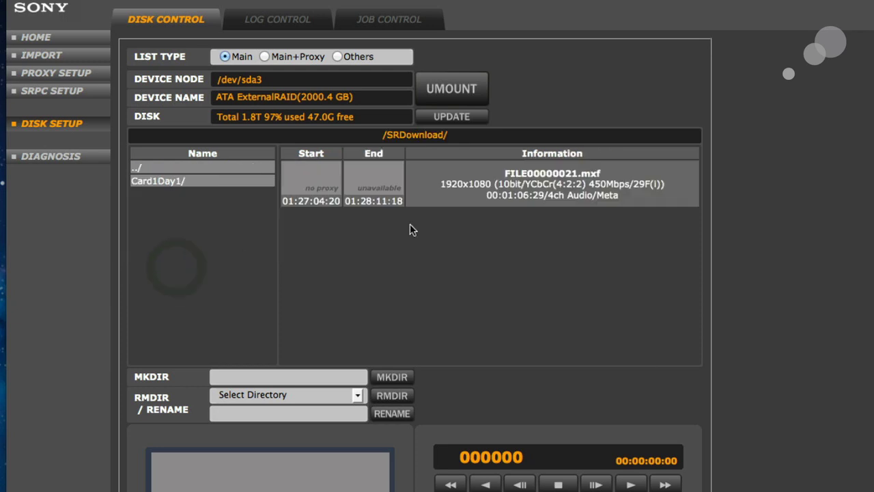
{"action": "scroll", "coordinate": [410, 237], "scroll_direction": "down", "scroll_amount": 4}
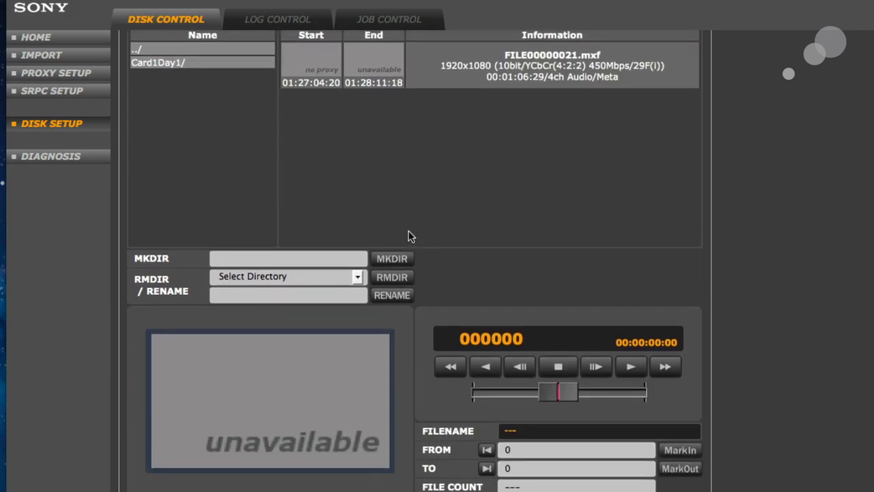
{"action": "scroll", "coordinate": [297, 146], "scroll_direction": "up", "scroll_amount": 4}
{"action": "double_click", "coordinate": [176, 181]}
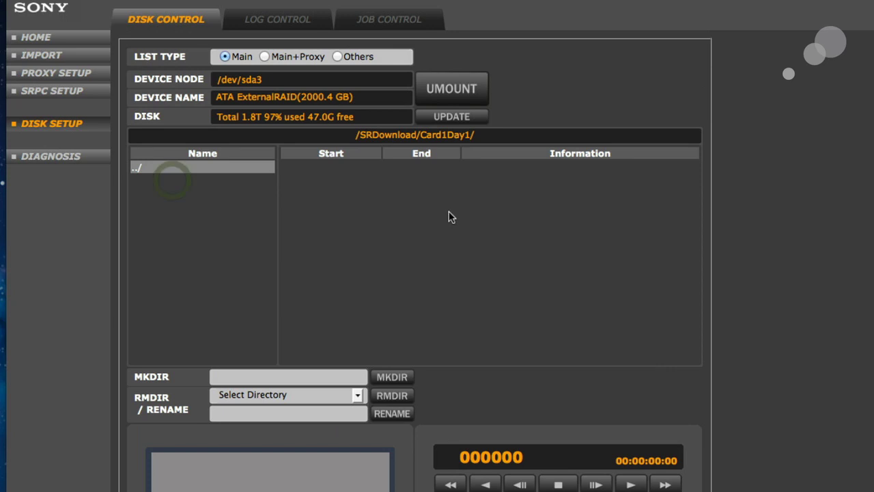
{"action": "scroll", "coordinate": [450, 216], "scroll_direction": "down", "scroll_amount": 4}
{"action": "scroll", "coordinate": [448, 216], "scroll_direction": "up", "scroll_amount": 3}
{"action": "scroll", "coordinate": [448, 216], "scroll_direction": "down", "scroll_amount": 3}
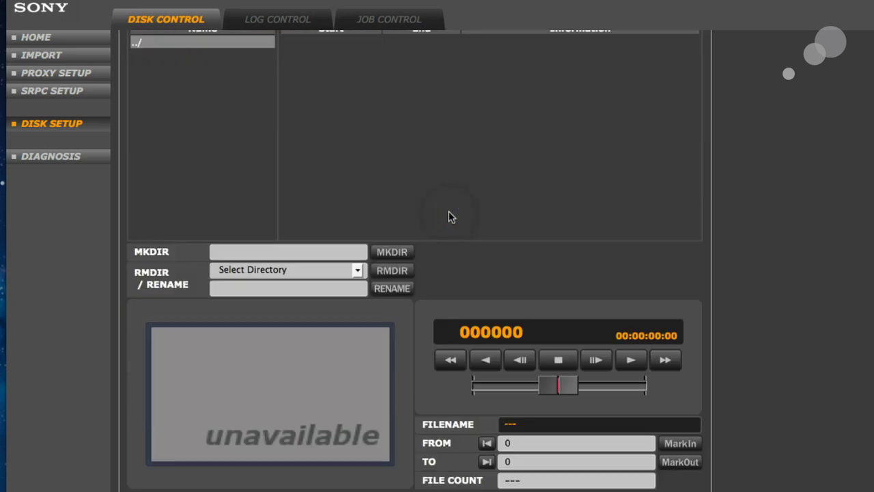
{"action": "scroll", "coordinate": [345, 214], "scroll_direction": "up", "scroll_amount": 4}
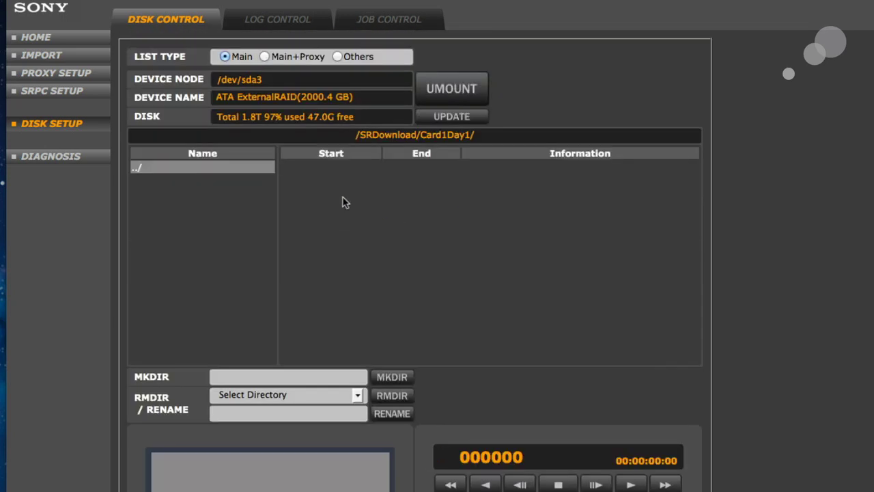
{"action": "left_click", "coordinate": [41, 55]}
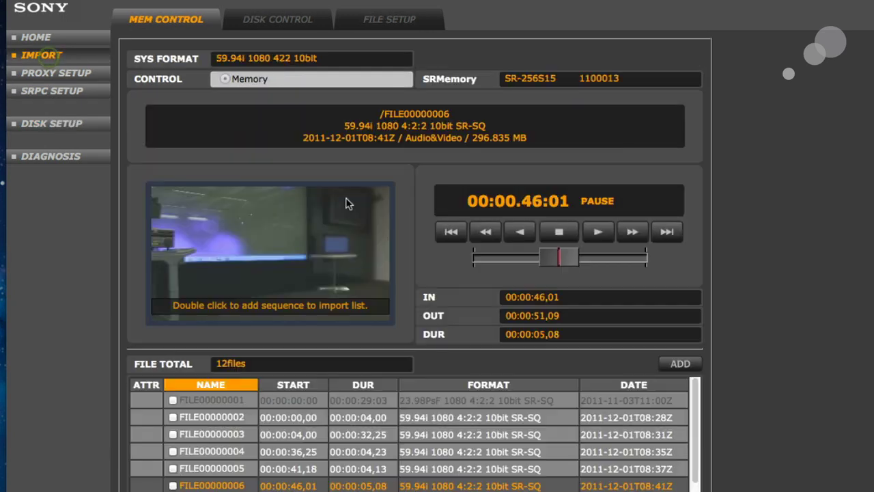
- Preview clips FILE00000007, FILE00000020, FILE00000006 and FILE00000022 to look for the sunset shot
{"action": "scroll", "coordinate": [437, 310], "scroll_direction": "down", "scroll_amount": 5}
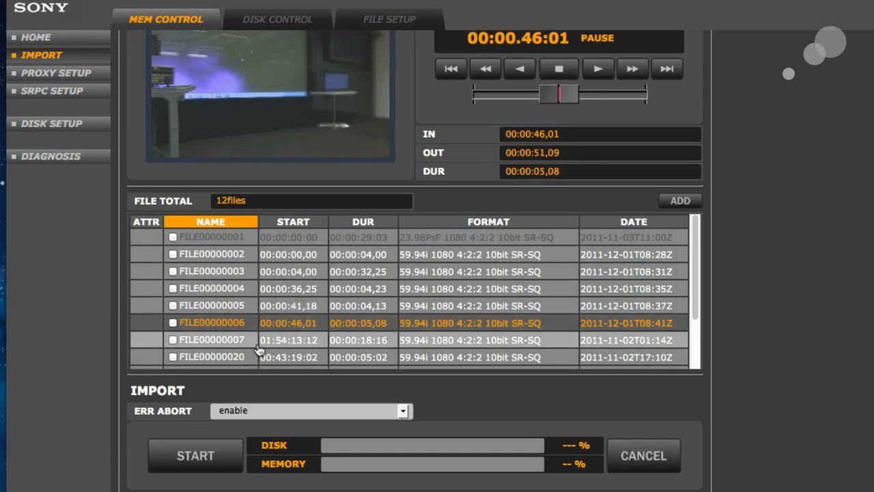
{"action": "left_click", "coordinate": [216, 347]}
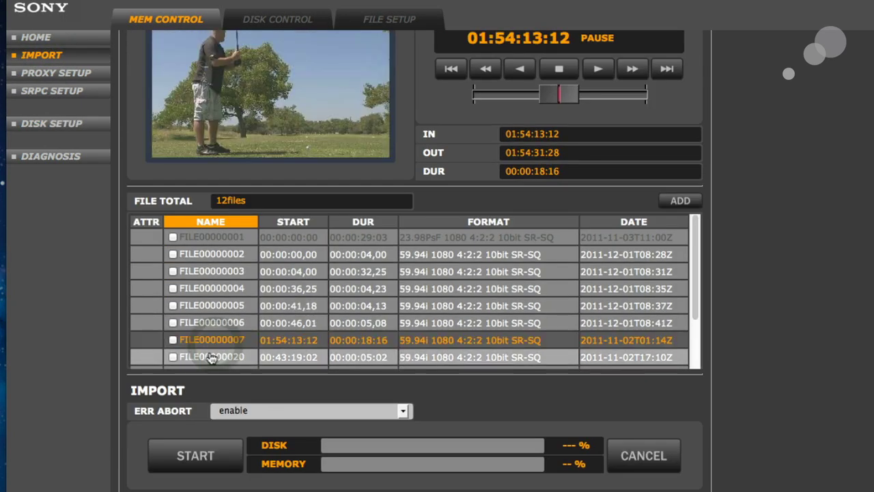
{"action": "left_click", "coordinate": [209, 358]}
{"action": "left_click", "coordinate": [203, 327]}
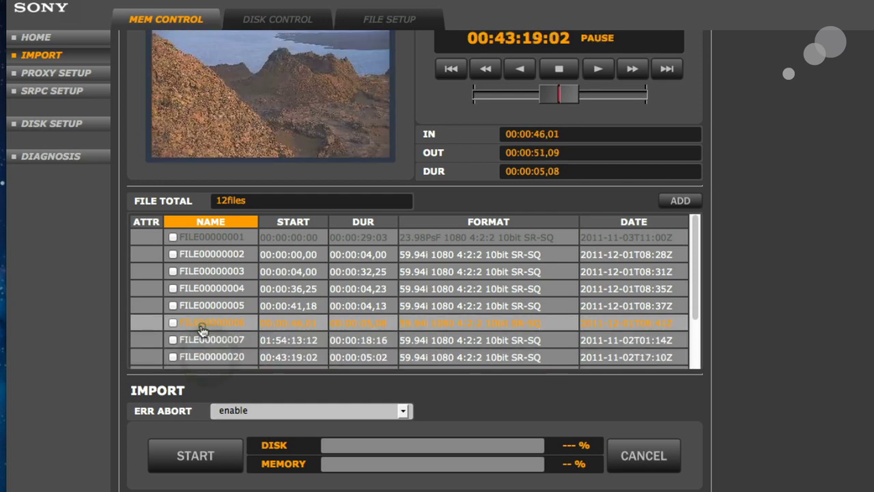
{"action": "scroll", "coordinate": [202, 332], "scroll_direction": "down", "scroll_amount": 3}
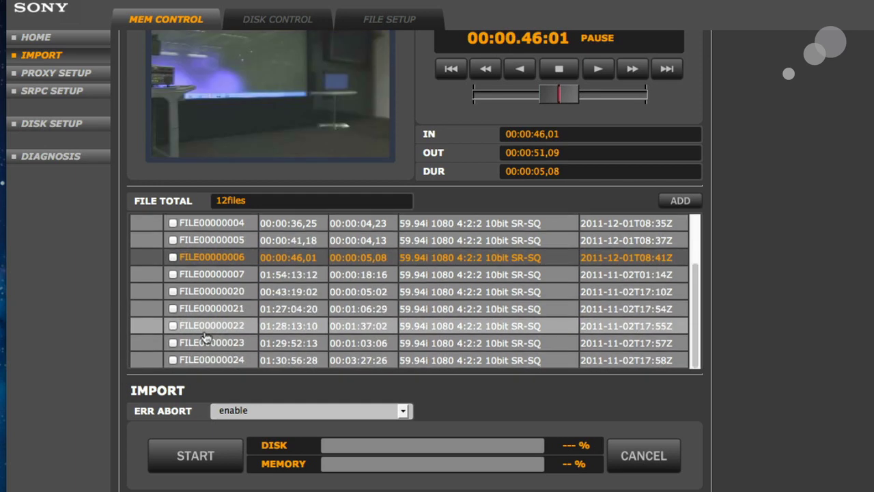
{"action": "left_click", "coordinate": [205, 329]}
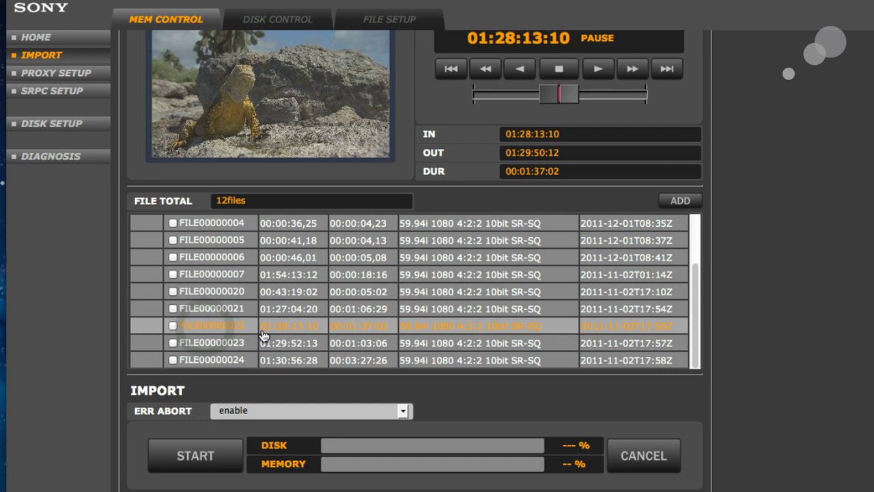
- Preview FILE00000021, mark it, and add it to the clip list for /SRDownload/Card1Day1/
{"action": "left_click", "coordinate": [264, 309]}
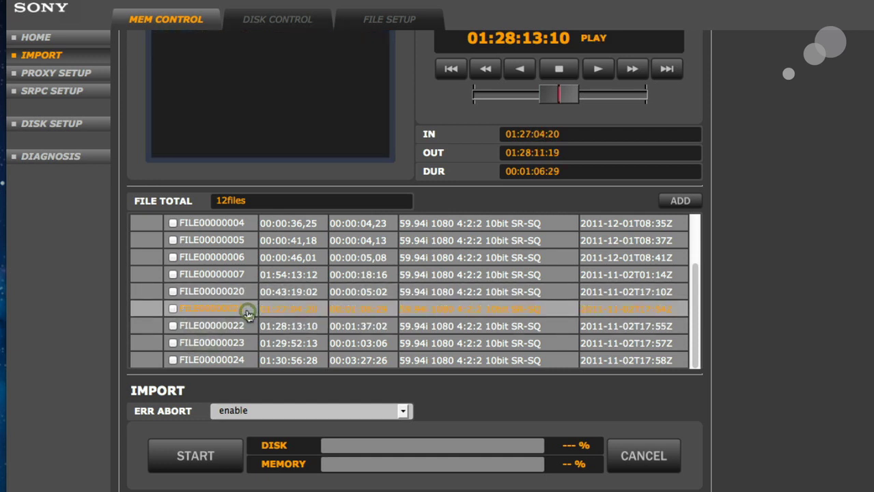
{"action": "left_click", "coordinate": [173, 308]}
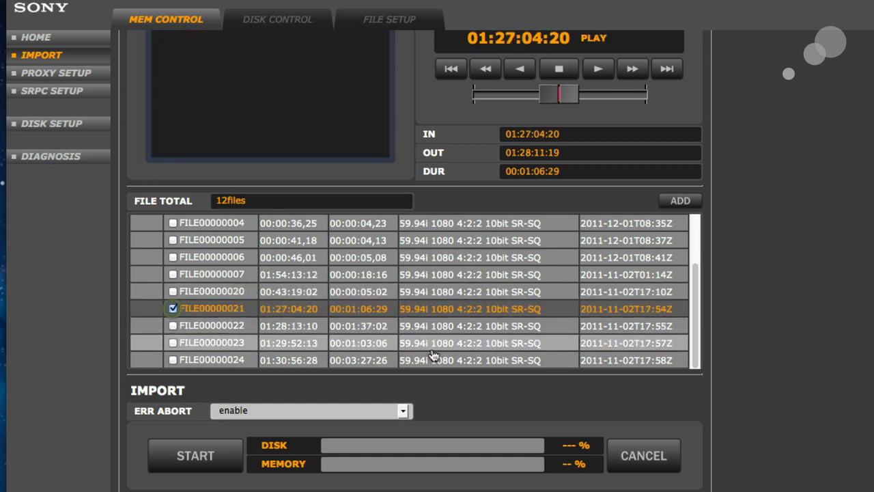
{"action": "left_click", "coordinate": [681, 200]}
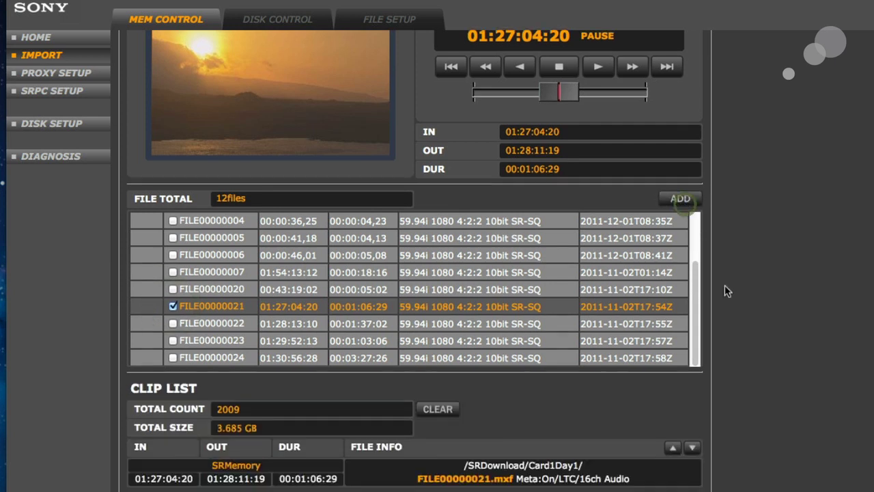